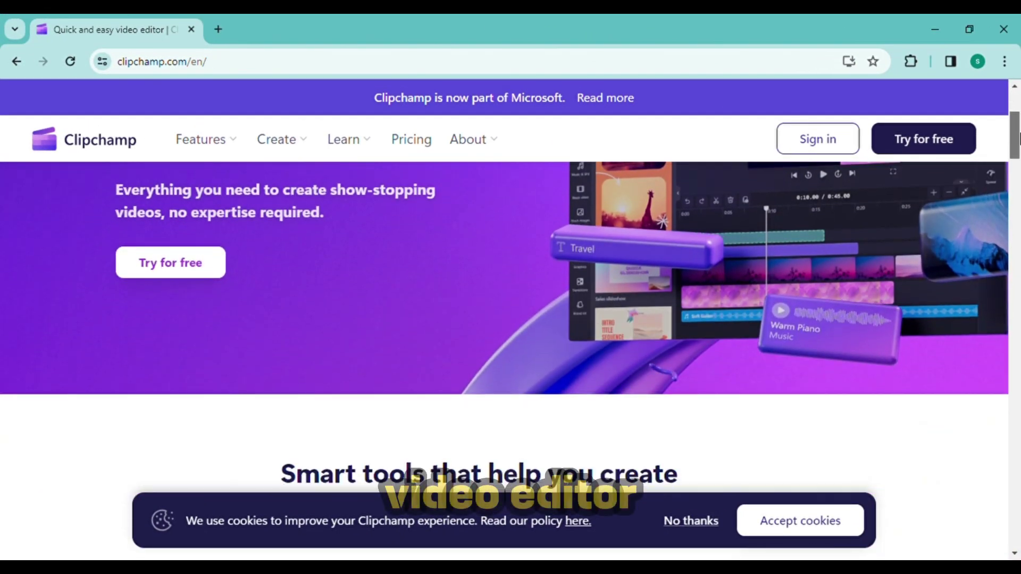
# - Scroll the Clipchamp homepage, then move to a new tab showing Google's start page
pyautogui.moveTo(1018, 139); pyautogui.dragTo(1016, 107)
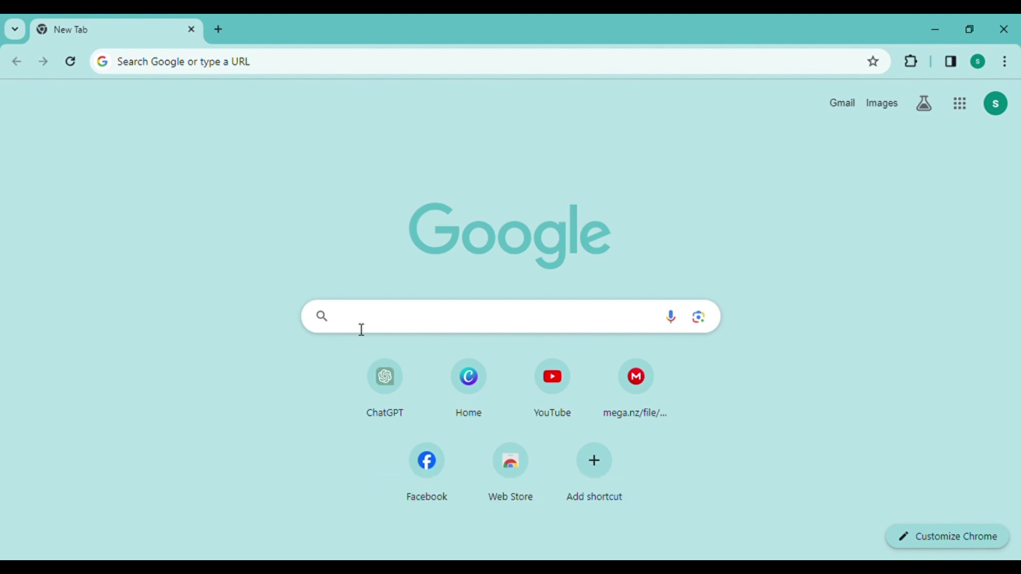
# - Search Google for 'clipchamp' and open the official Clipchamp video editor site
pyautogui.write('clipchamp')
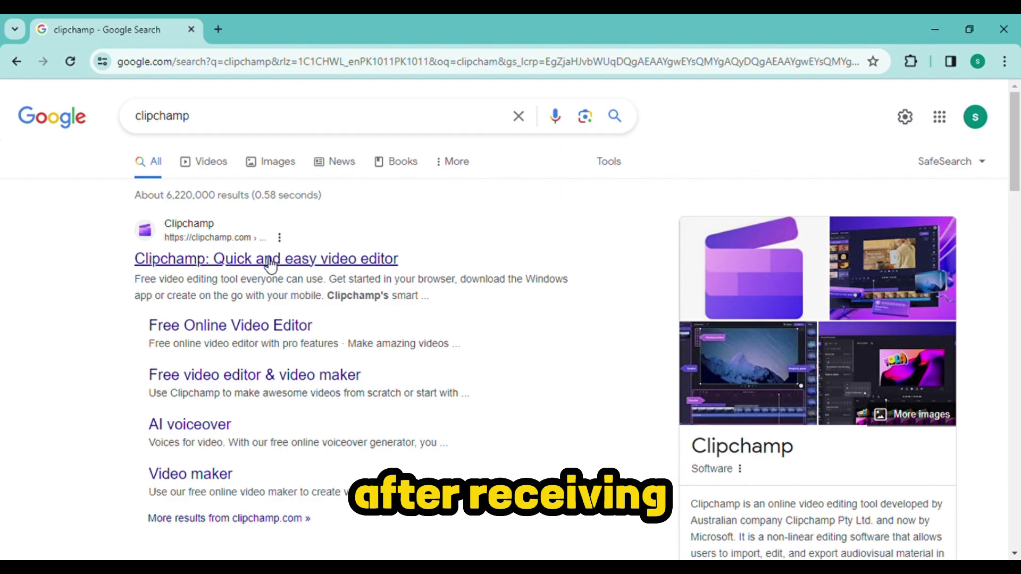
pyautogui.click(270, 263)
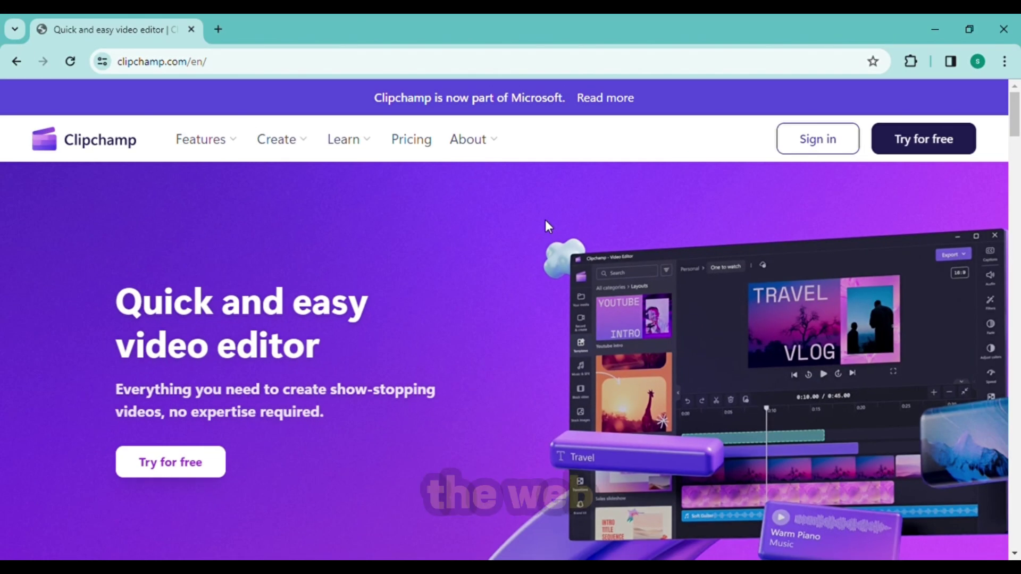
pyautogui.scroll(-4, 1019, 119)
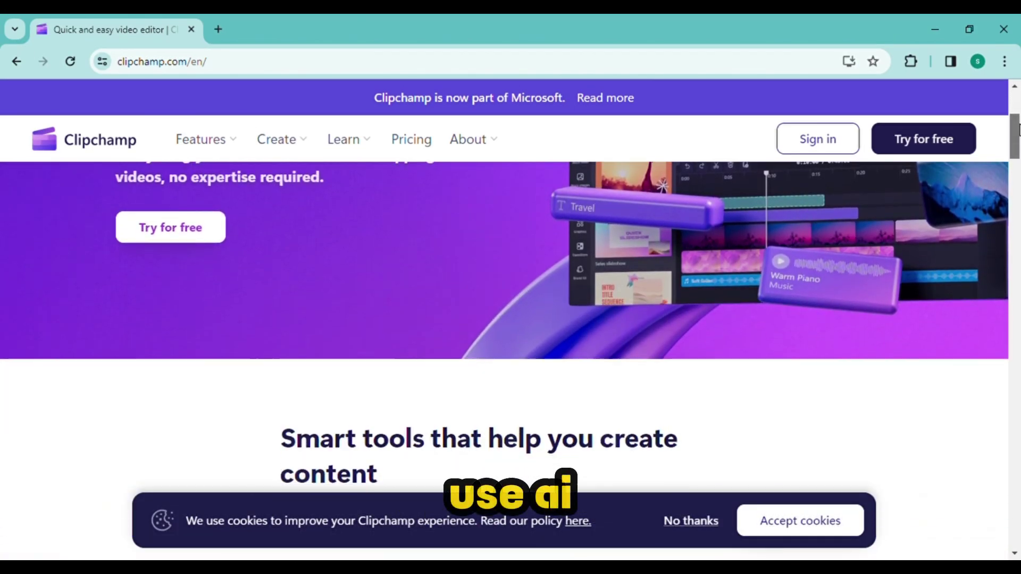
pyautogui.moveTo(1017, 128); pyautogui.dragTo(1019, 102)
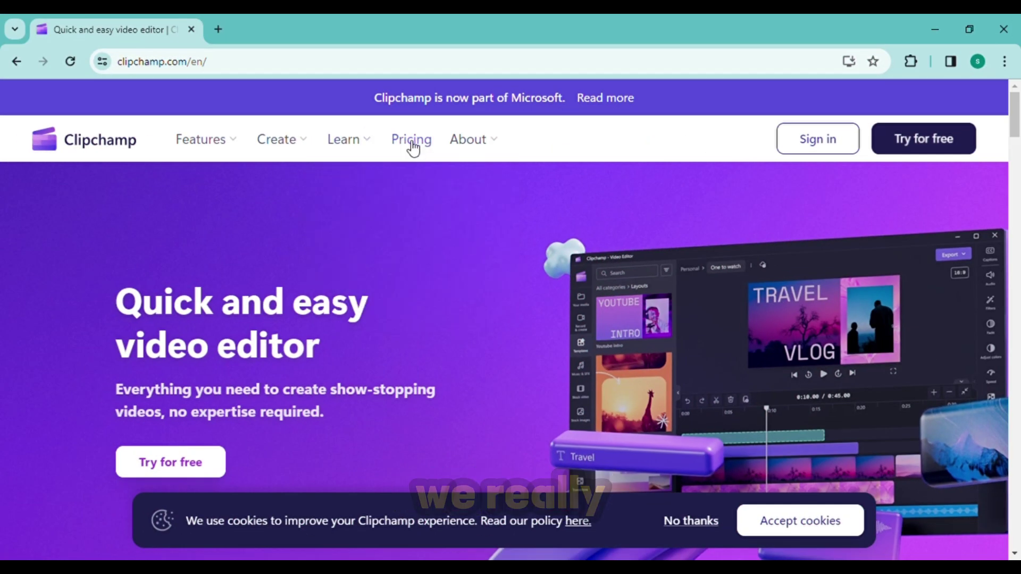
# - View Clipchamp's pricing plans, decline the cookie notice, and reach the sign-in page
pyautogui.click(412, 149)
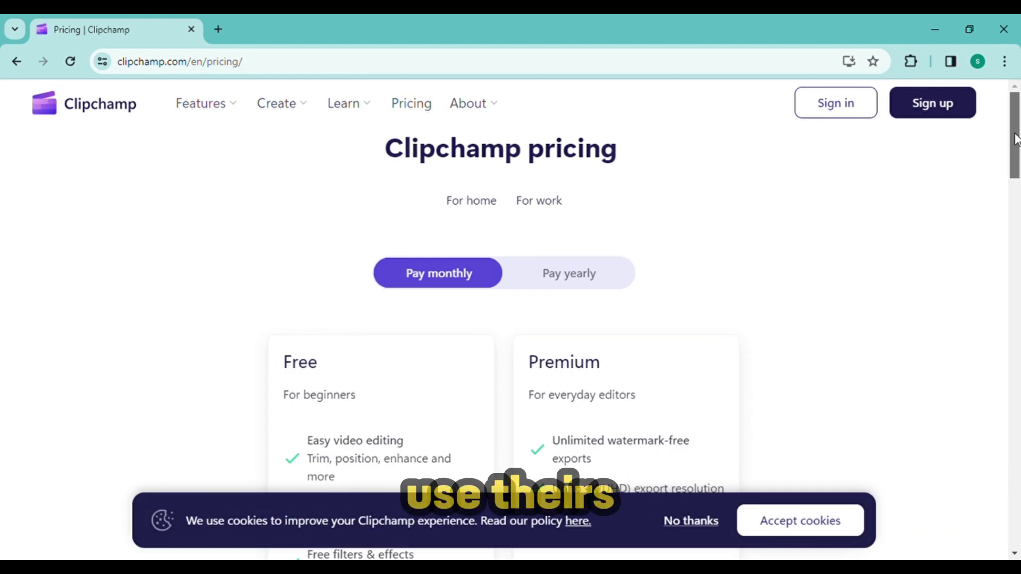
pyautogui.moveTo(1015, 139); pyautogui.dragTo(1016, 179)
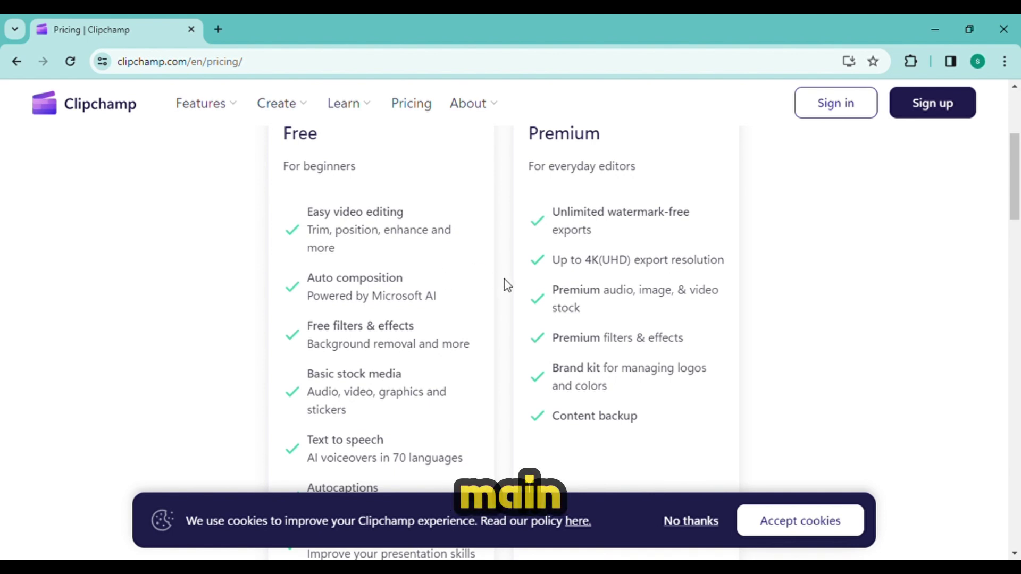
pyautogui.click(686, 532)
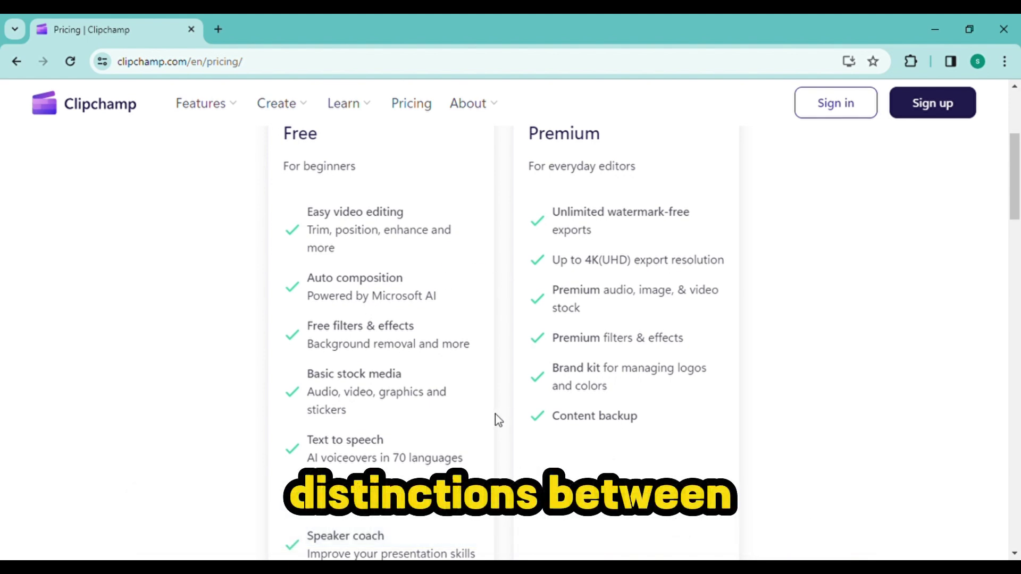
pyautogui.moveTo(1018, 192)
pyautogui.mouseDown()
pyautogui.moveTo(1018, 223)
pyautogui.moveTo(1018, 159)
pyautogui.moveTo(1018, 188)
pyautogui.mouseUp()
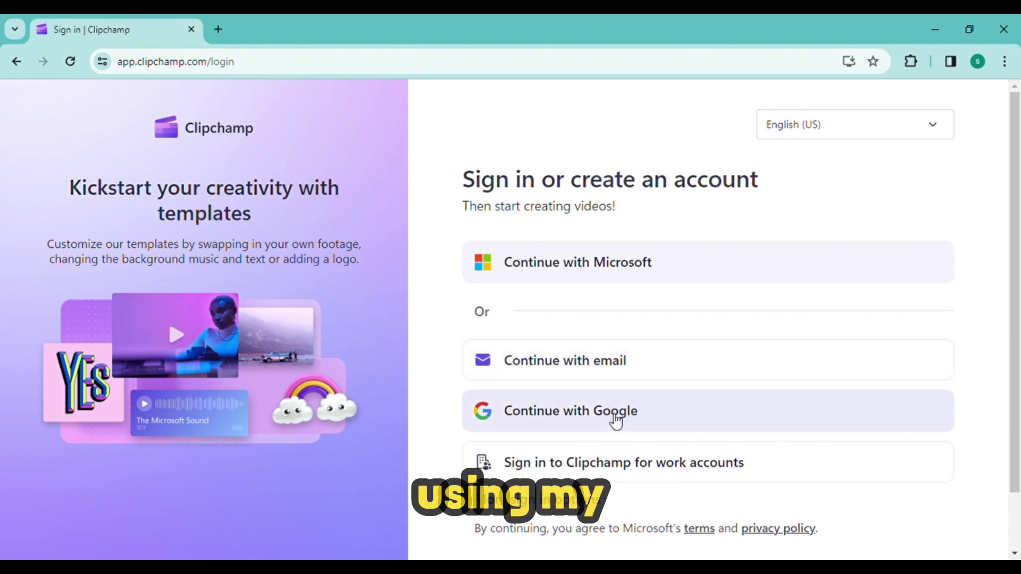
# - Sign in to Clipchamp with a Google account and allow access
pyautogui.click(614, 420)
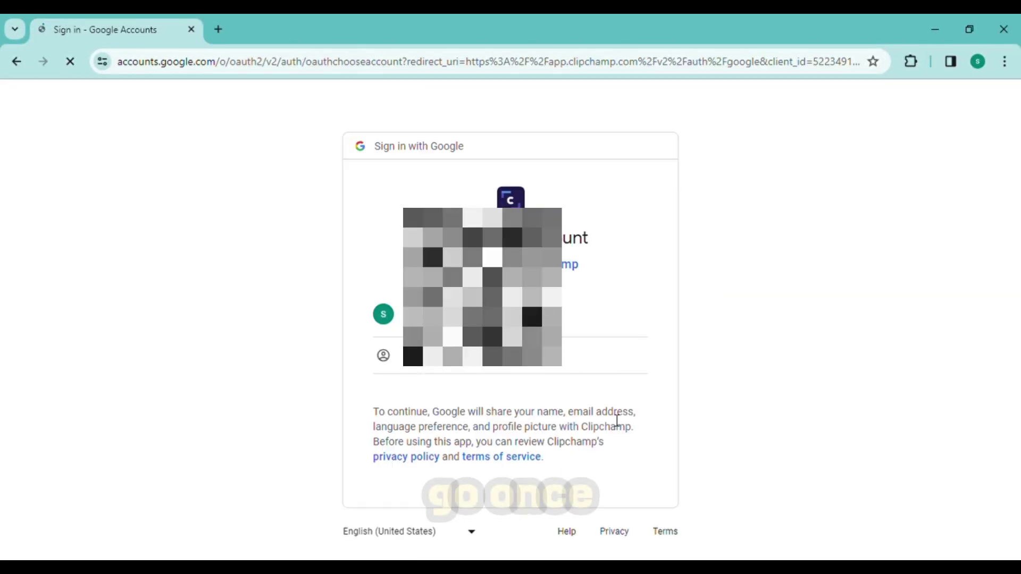
pyautogui.click(410, 325)
pyautogui.click(562, 524)
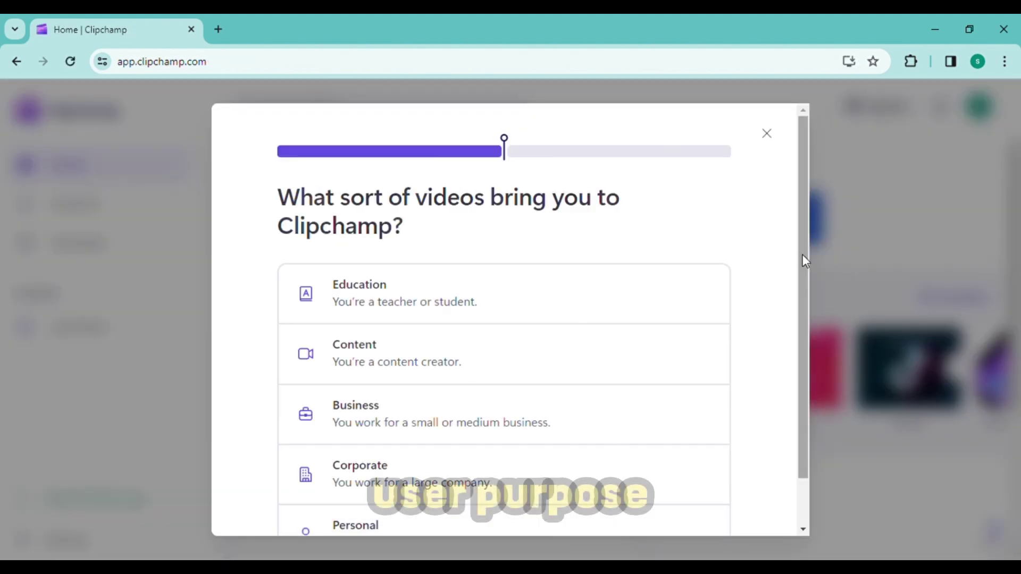
# - Answer onboarding with Content and Other, glance at Create a video with AI, then return home
pyautogui.click(611, 351)
pyautogui.scroll(-2, 540, 471)
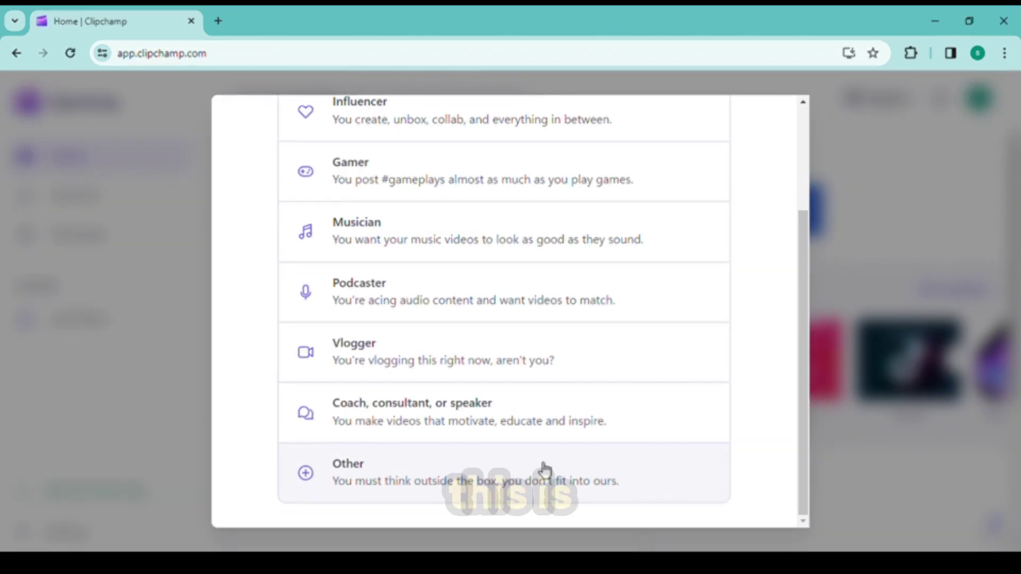
pyautogui.click(540, 471)
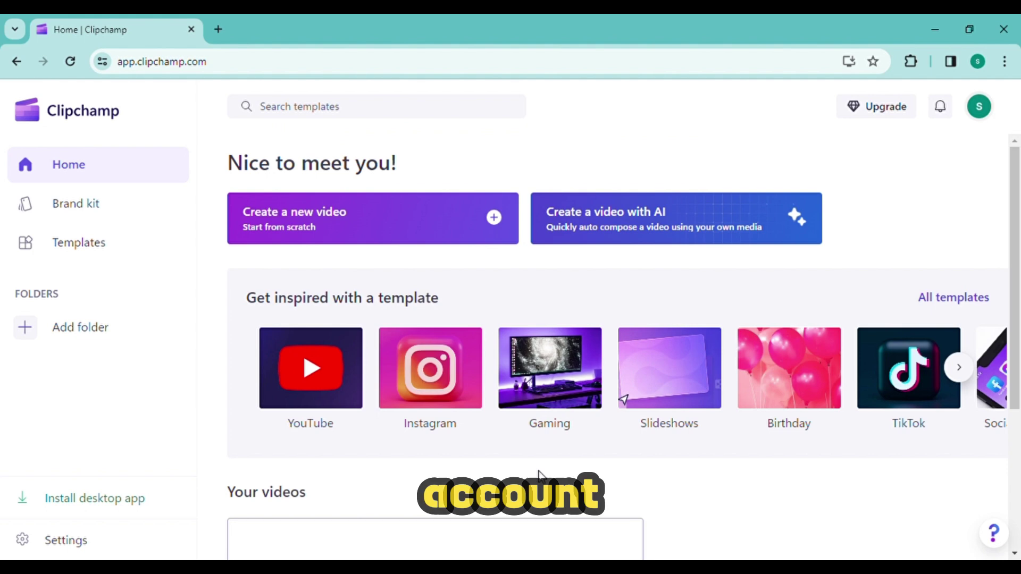
pyautogui.click(640, 218)
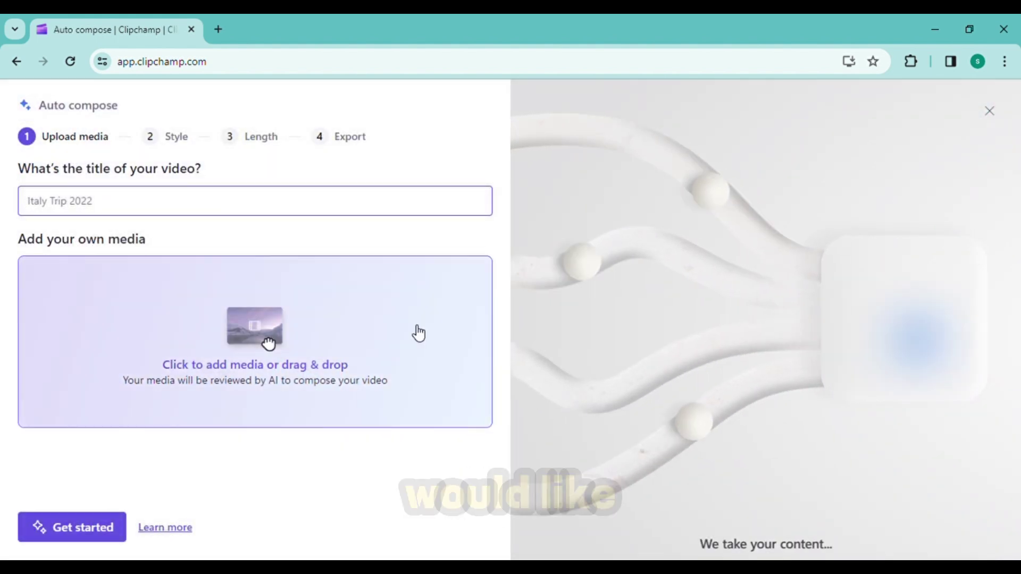
pyautogui.click(16, 63)
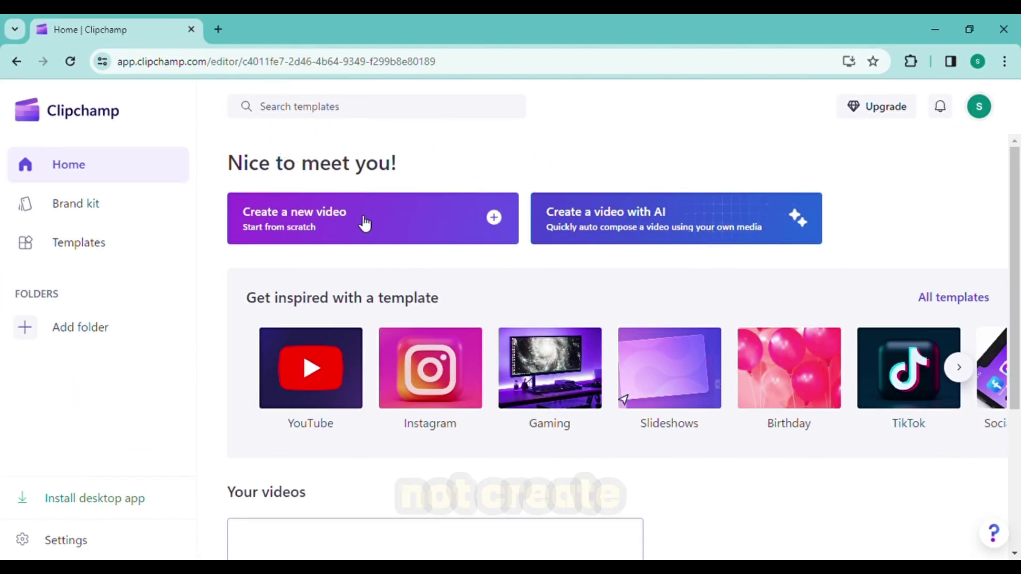
# - Start a blank video project and add a text to speech clip from Record & create
pyautogui.click(365, 223)
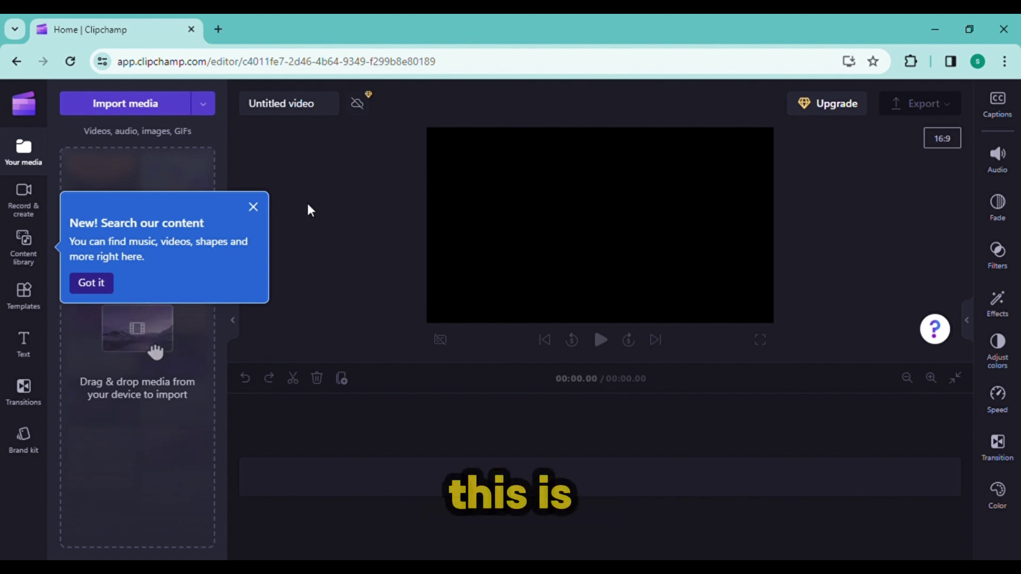
pyautogui.click(253, 207)
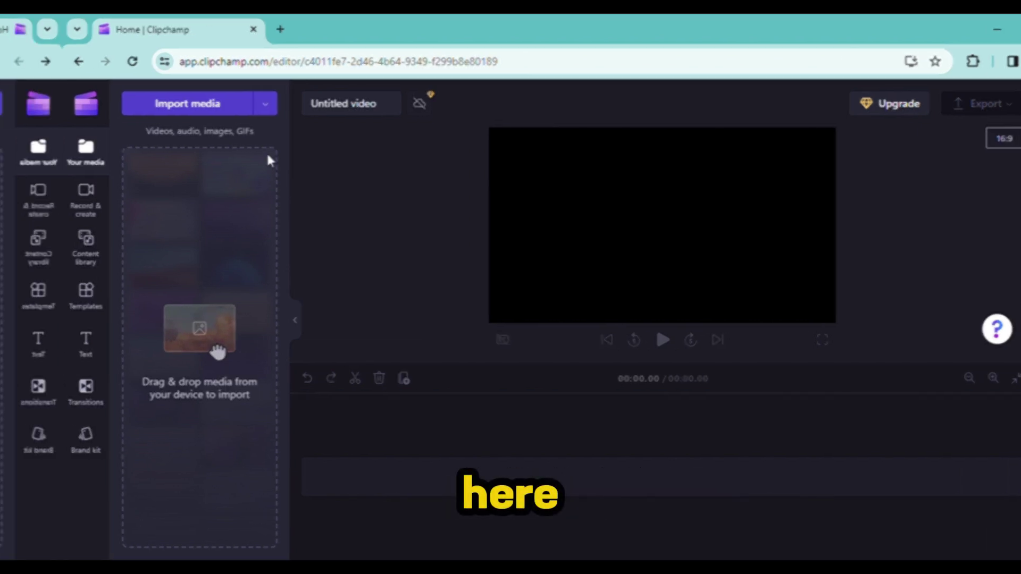
pyautogui.click(33, 213)
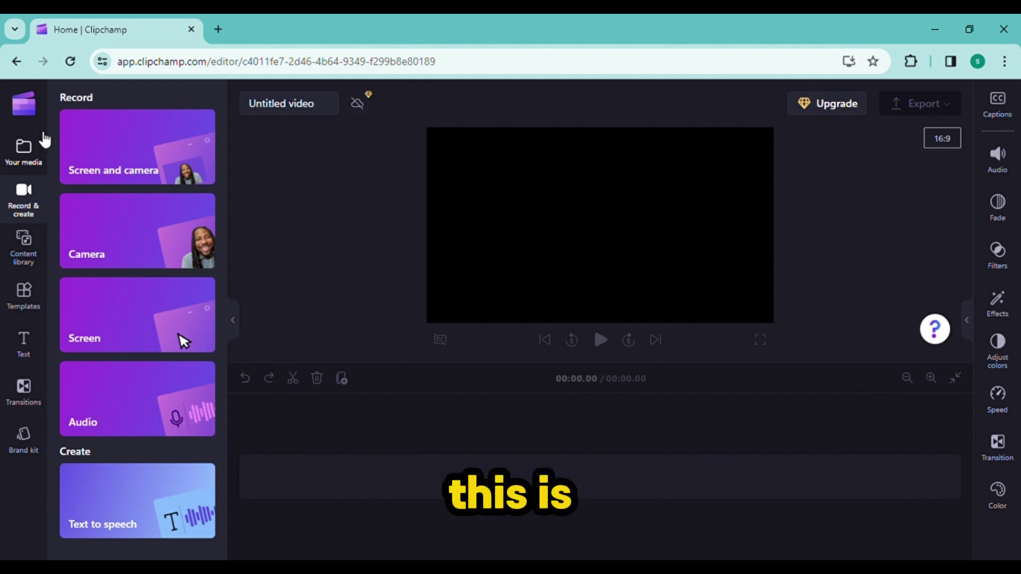
pyautogui.click(143, 495)
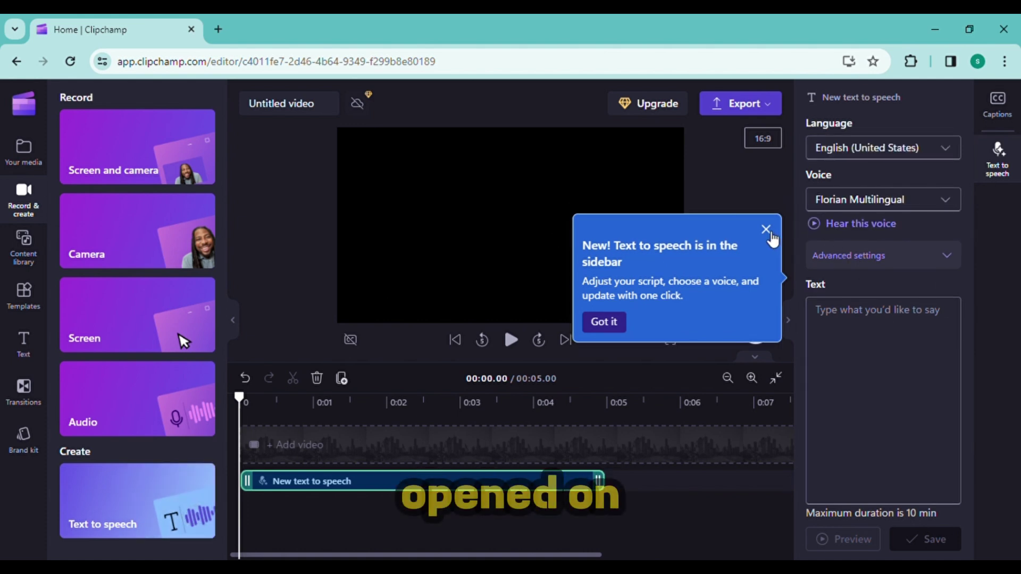
# - Keep English (United States) as the text-to-speech language
pyautogui.click(766, 229)
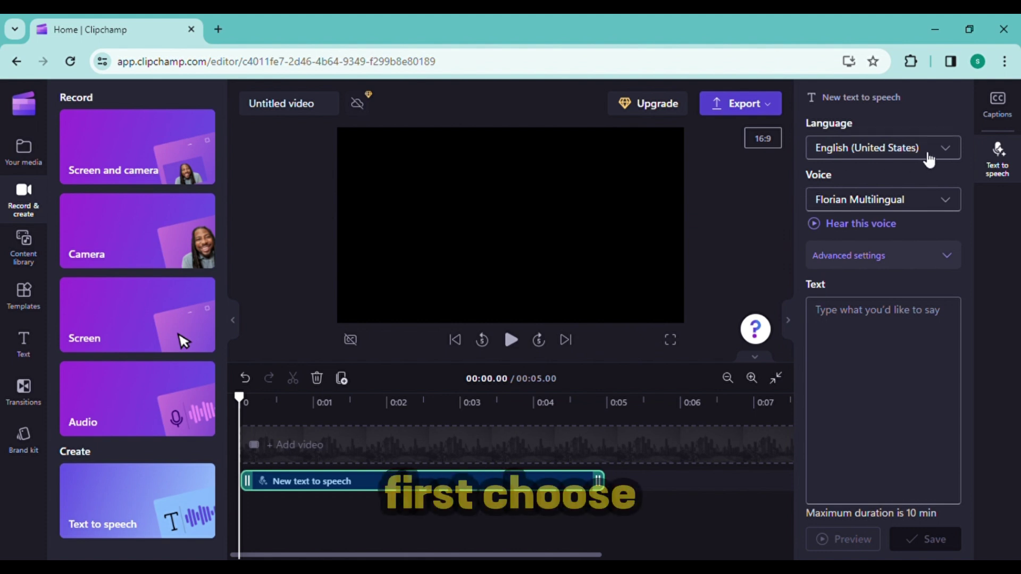
pyautogui.click(946, 153)
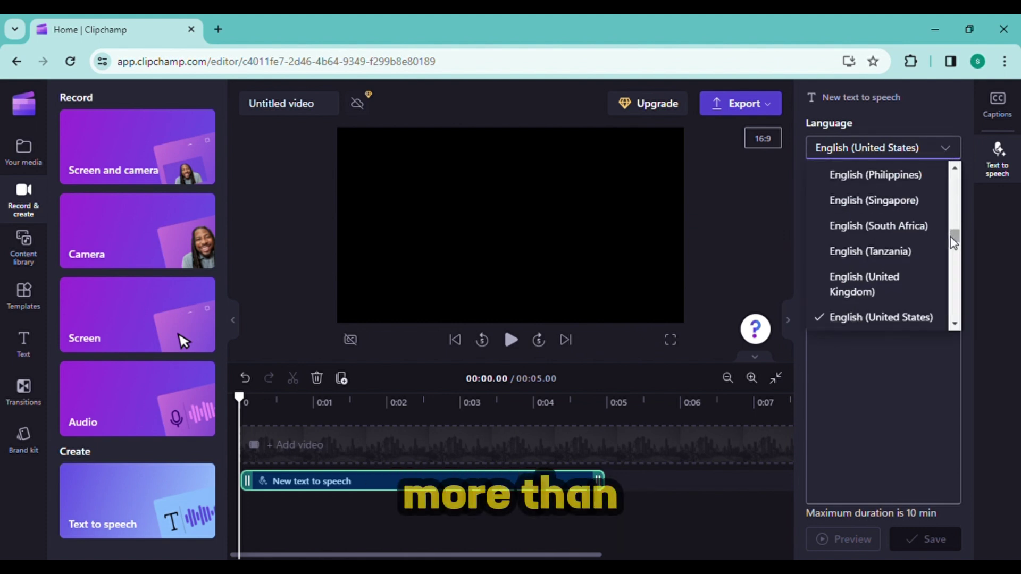
pyautogui.moveTo(954, 242); pyautogui.dragTo(958, 272)
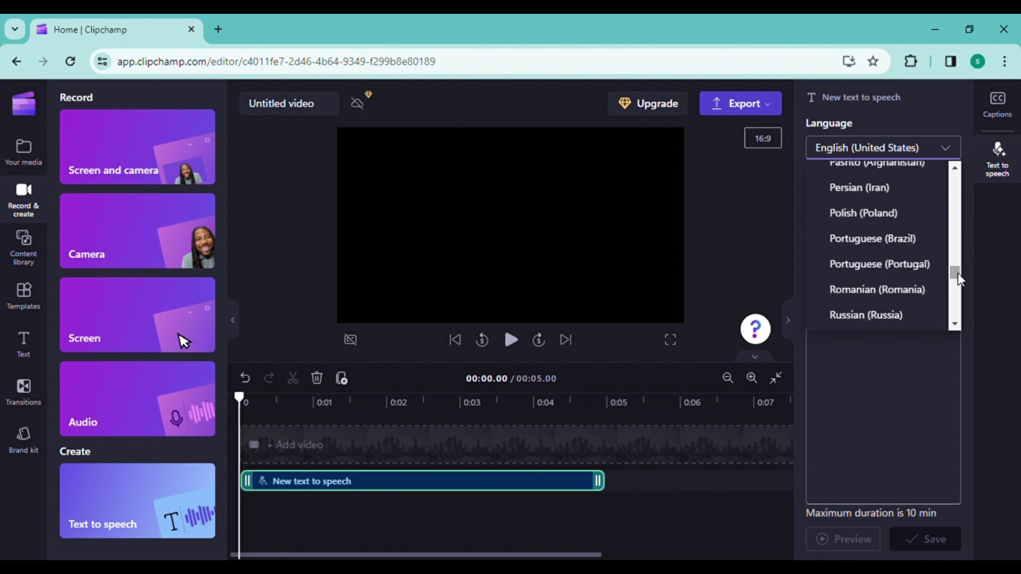
pyautogui.scroll(15, 911, 273)
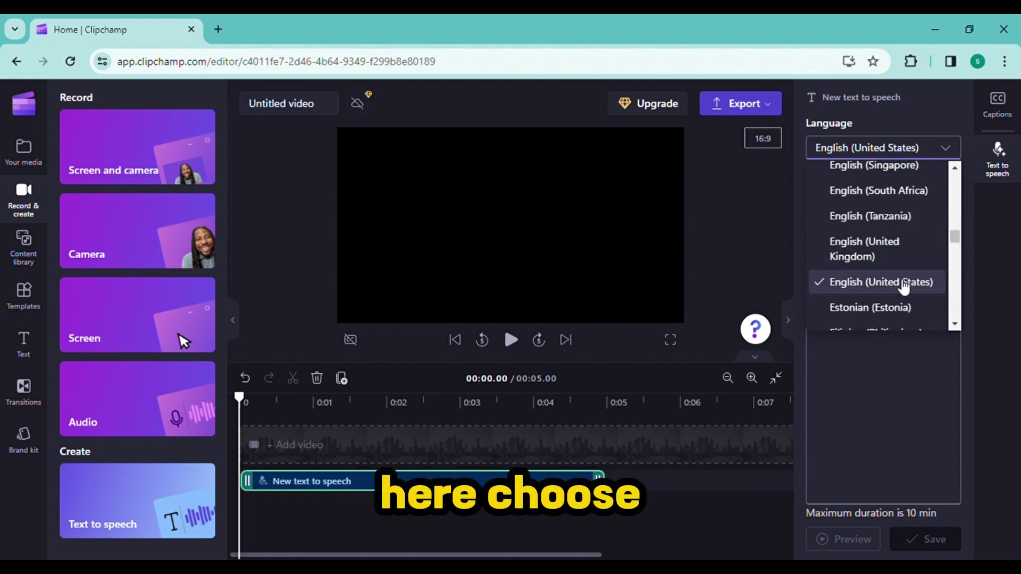
pyautogui.click(905, 281)
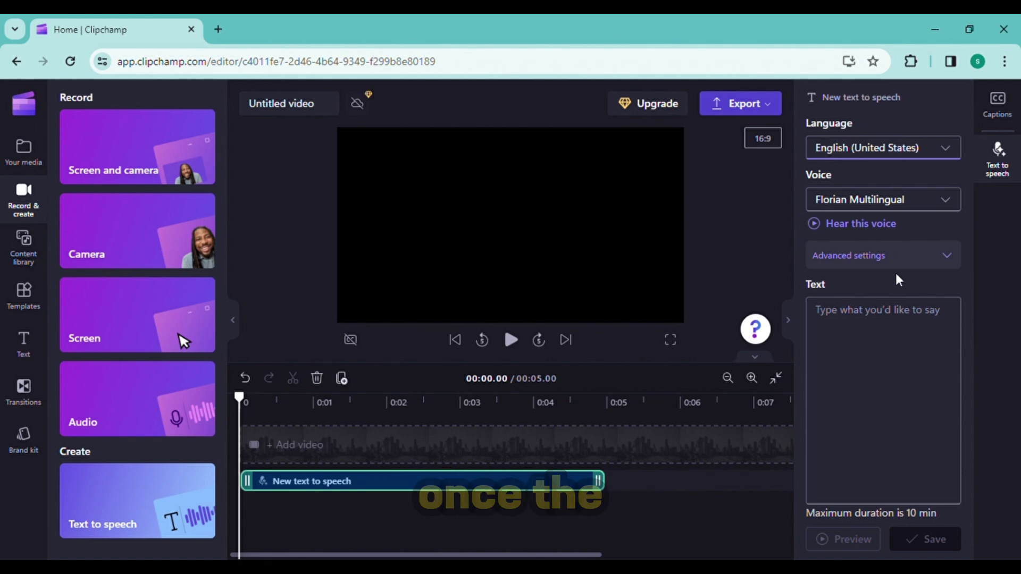
# - Try the Sara voice, then switch to Amber and play its sample
pyautogui.click(950, 206)
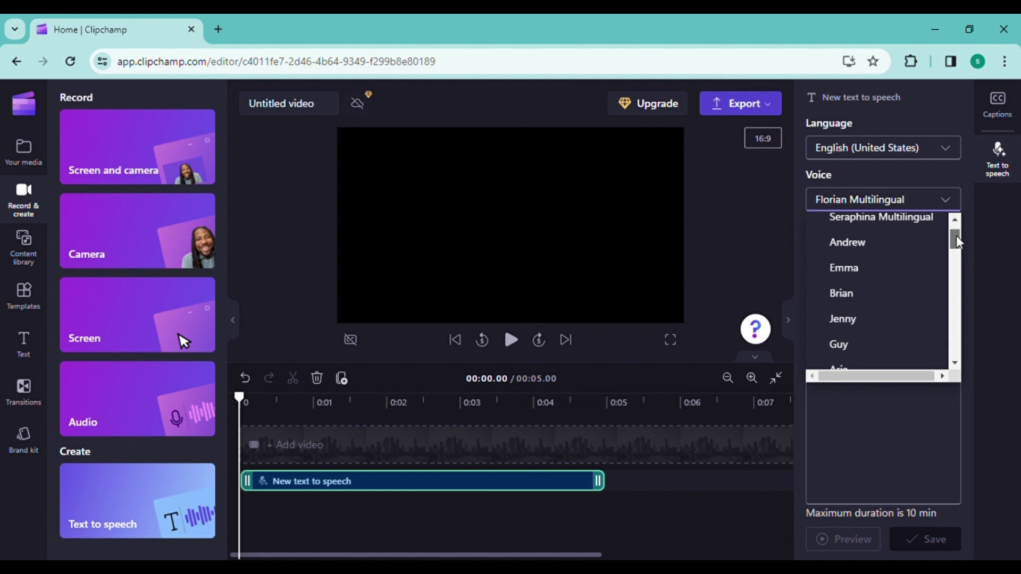
pyautogui.scroll(-5, 956, 240)
pyautogui.click(891, 289)
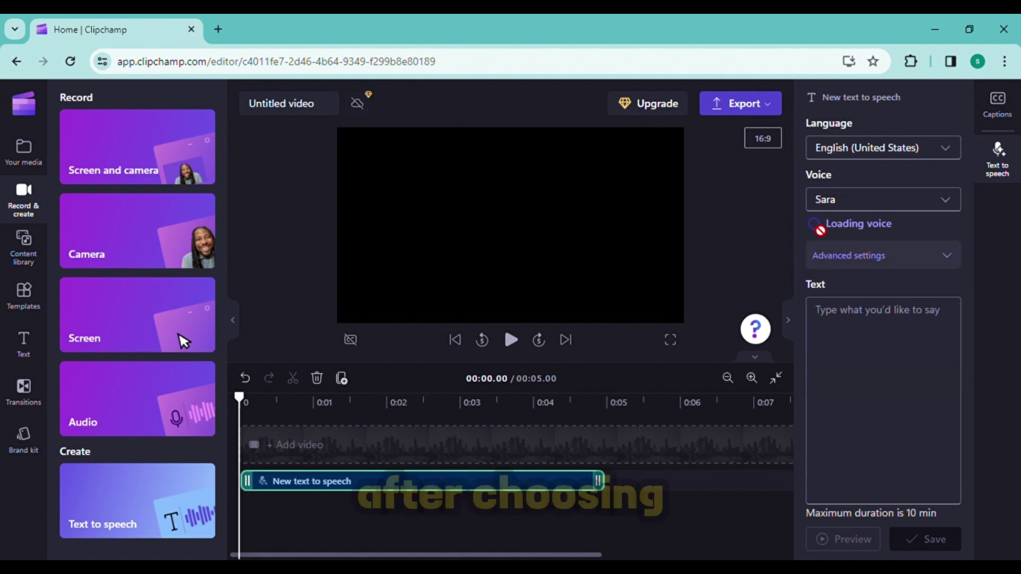
pyautogui.click(941, 205)
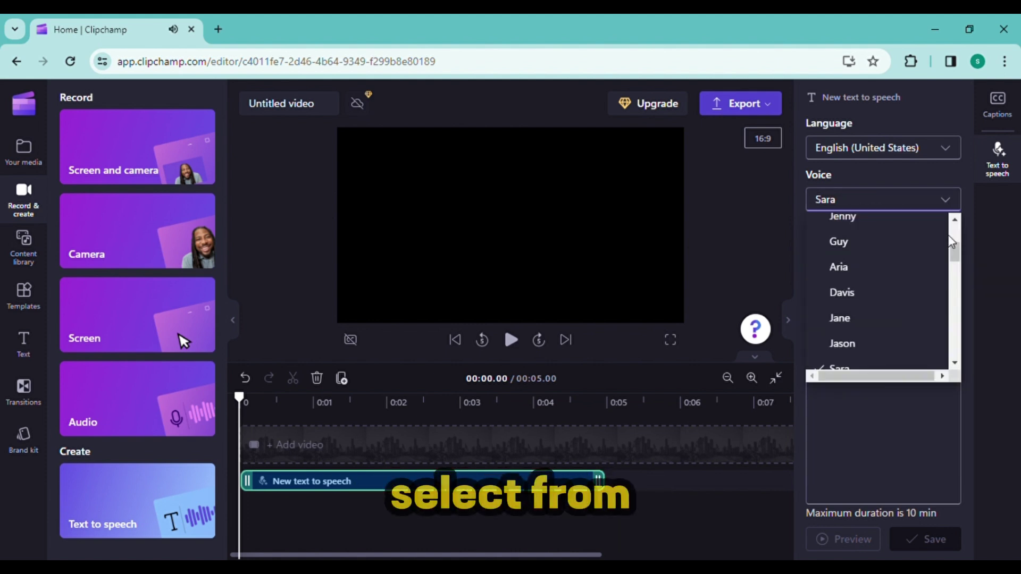
pyautogui.scroll(-3, 951, 245)
pyautogui.click(898, 268)
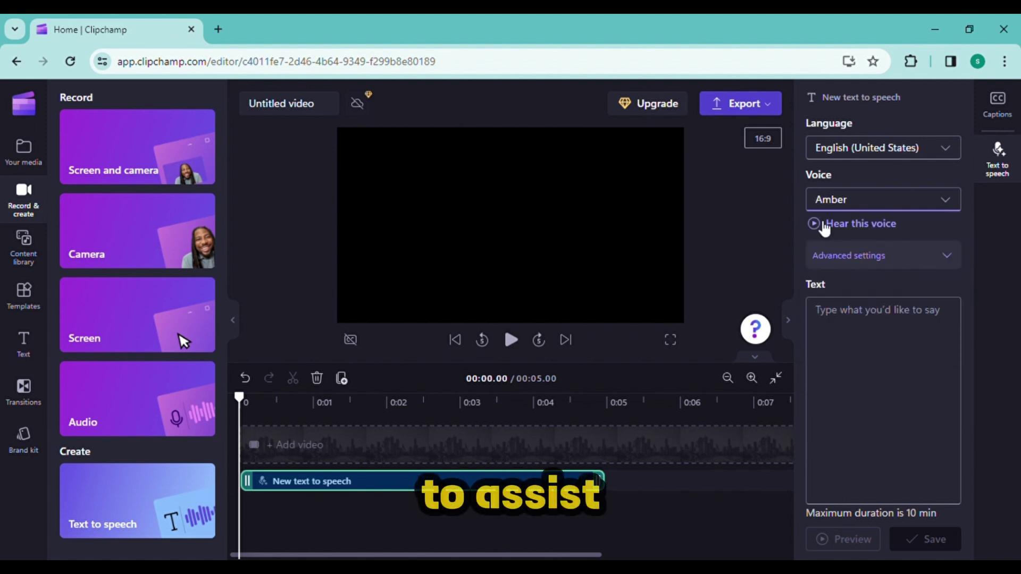
pyautogui.click(824, 226)
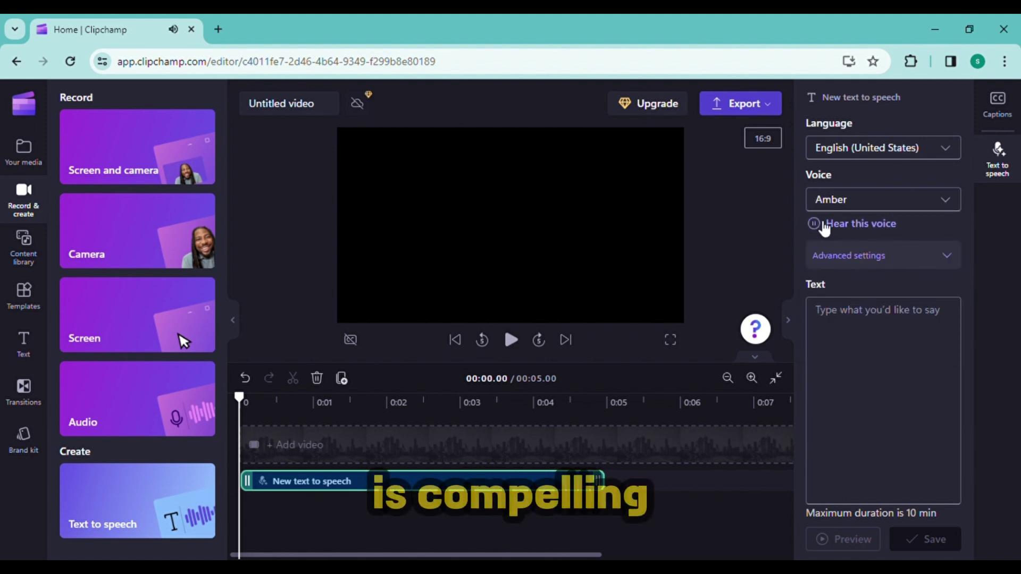
# - Try the Ashley voice, then settle on Sara as the narrator
pyautogui.click(945, 200)
pyautogui.moveTo(961, 254); pyautogui.dragTo(958, 274)
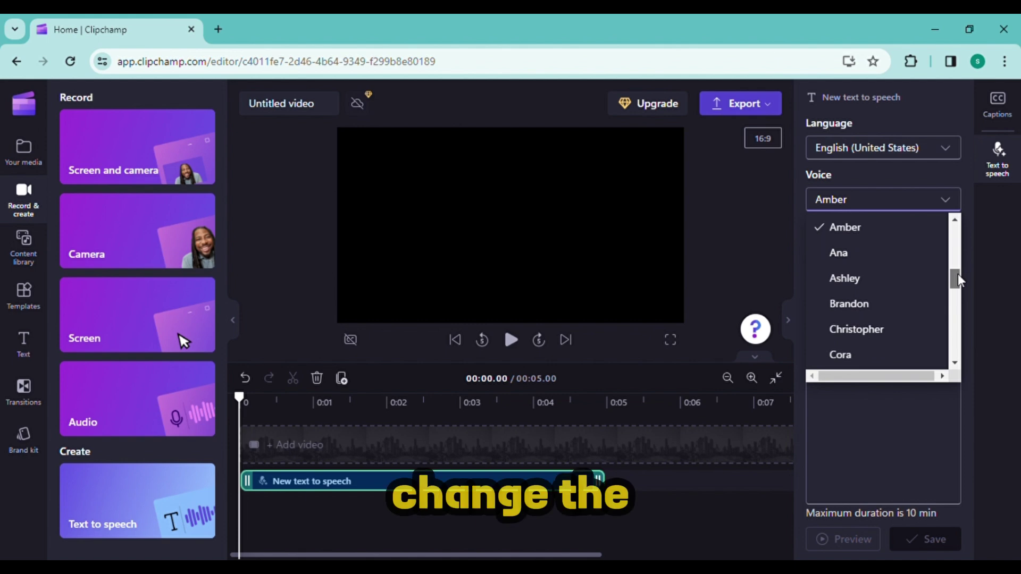
pyautogui.click(872, 276)
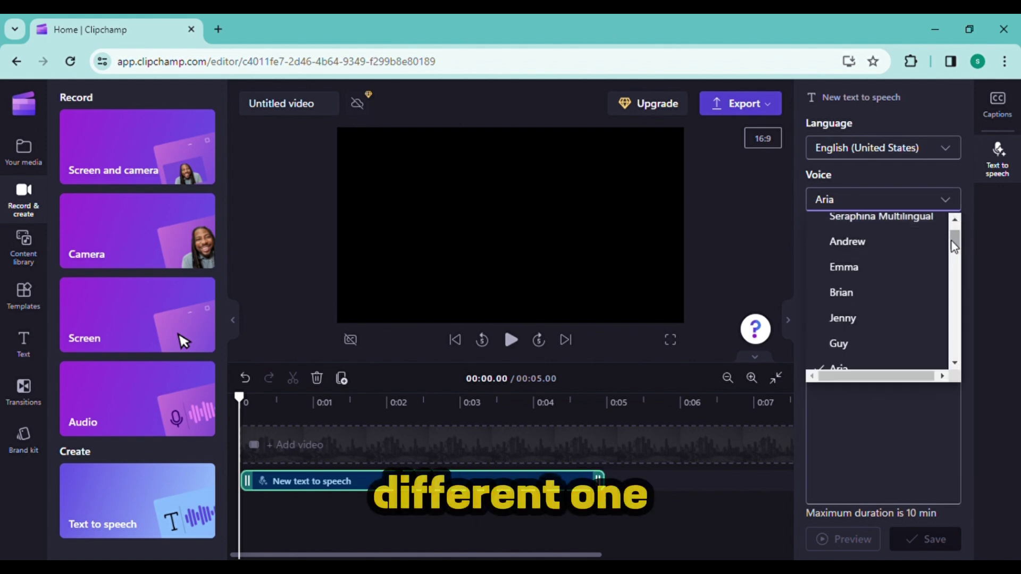
pyautogui.moveTo(955, 244); pyautogui.dragTo(956, 257)
pyautogui.scroll(-1, 896, 292)
pyautogui.click(895, 292)
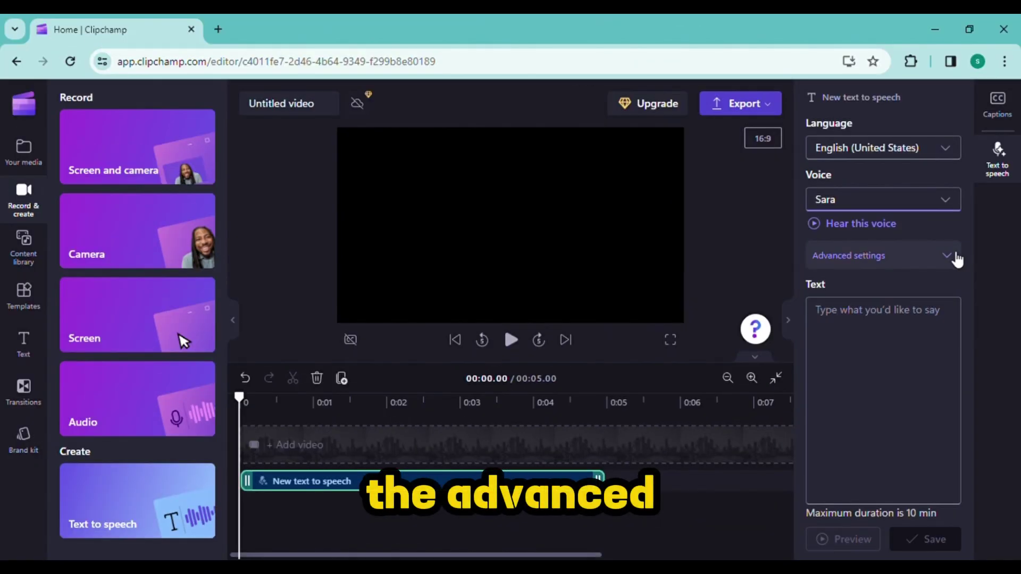
# - In Advanced settings, set Emotion to Cheerful and Vocal pitch to High
pyautogui.click(954, 258)
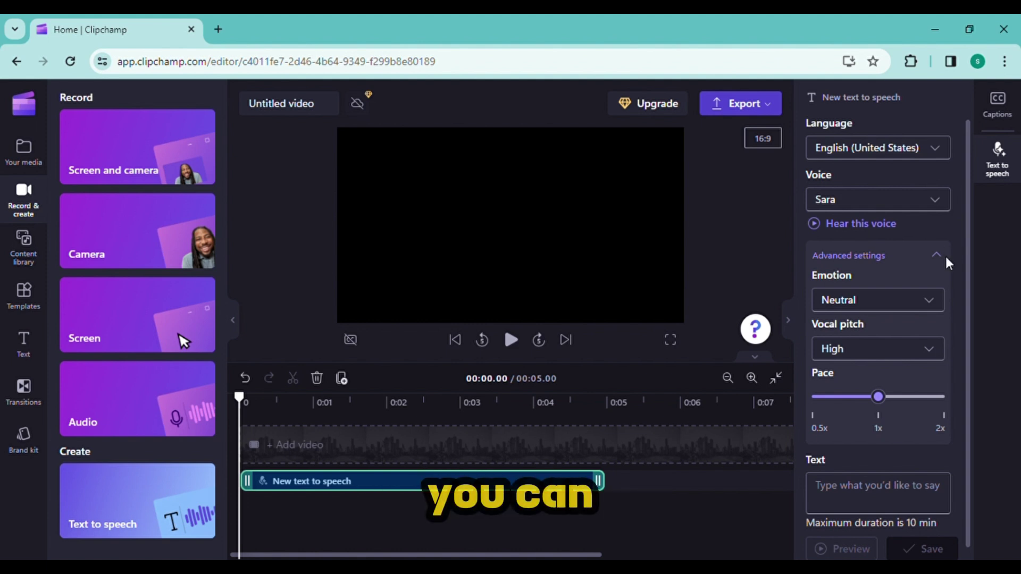
pyautogui.click(936, 304)
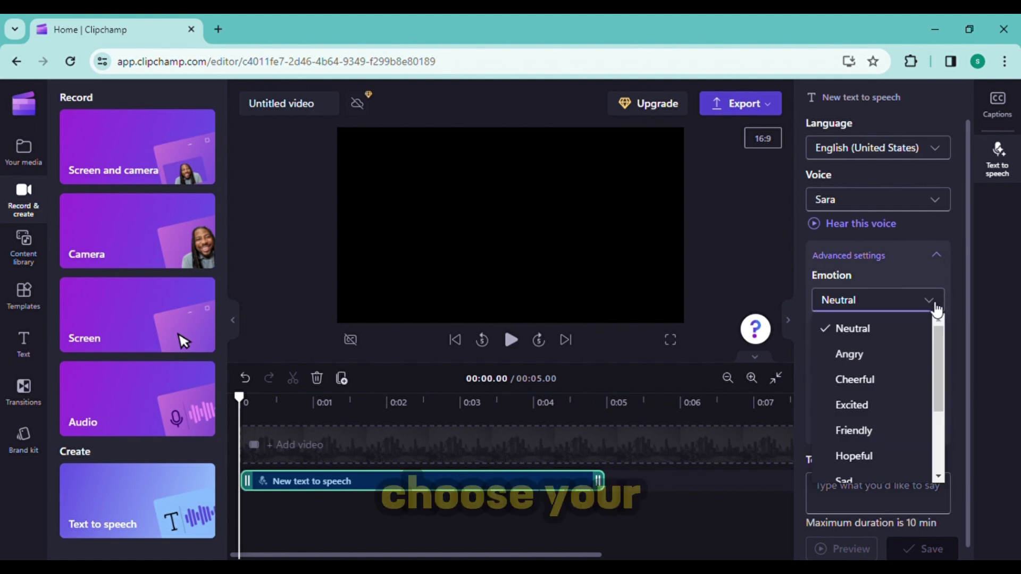
pyautogui.scroll(-3, 935, 392)
pyautogui.scroll(3, 942, 338)
pyautogui.click(856, 379)
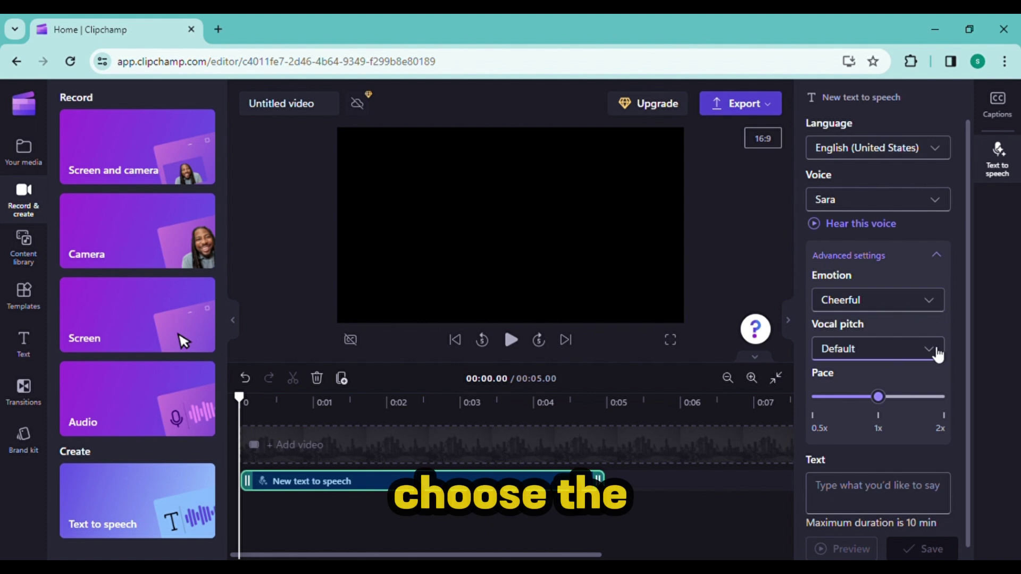
pyautogui.click(937, 354)
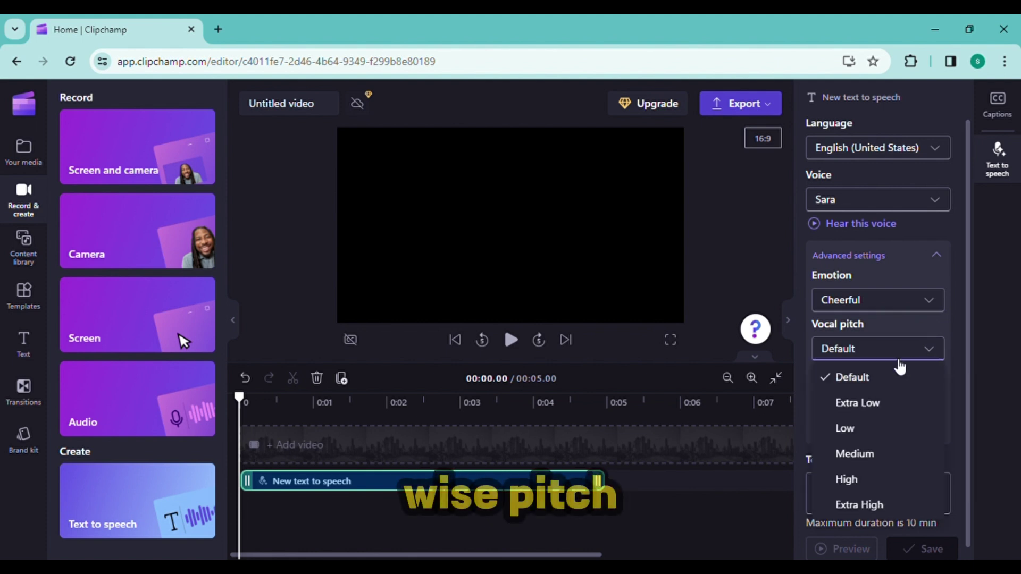
pyautogui.click(851, 480)
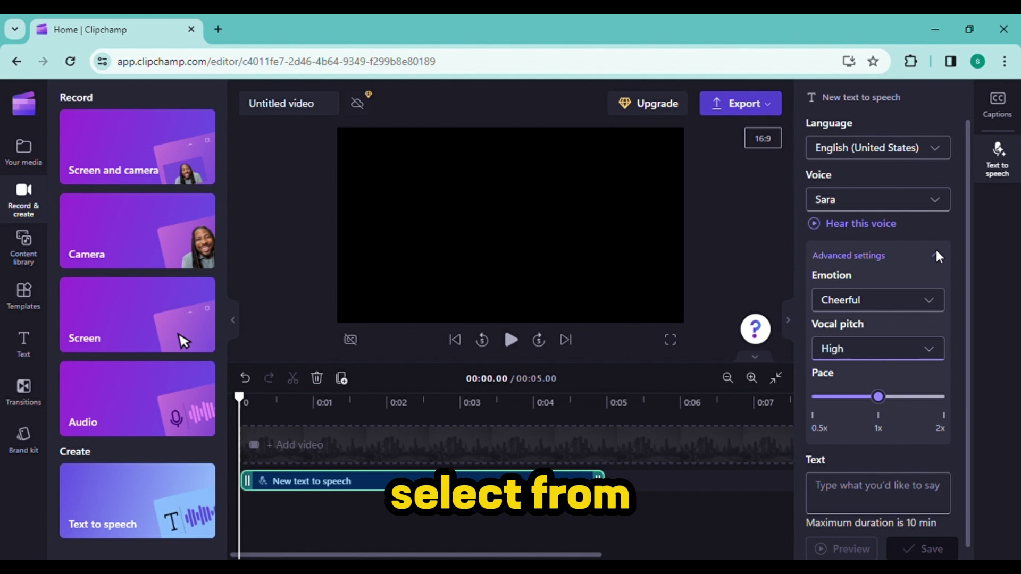
# - Hear a Sara sample with these settings, recheck emotions, and focus the Text box
pyautogui.click(819, 224)
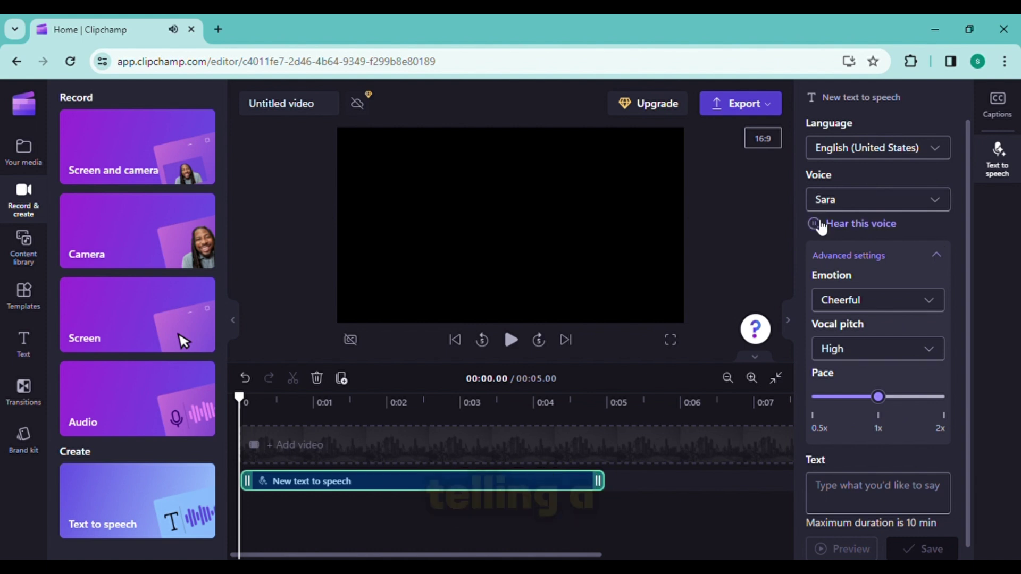
pyautogui.click(928, 299)
pyautogui.click(930, 301)
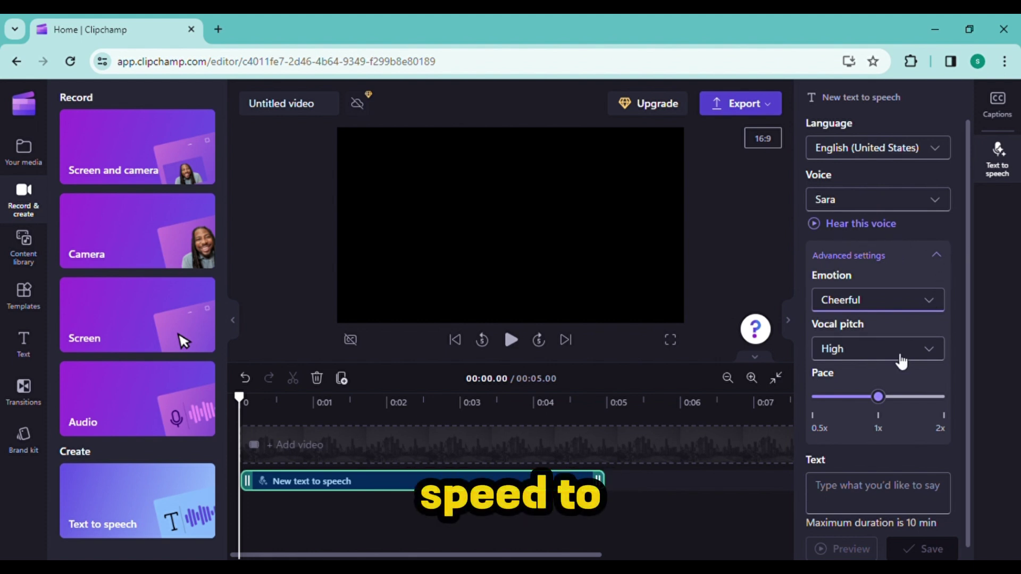
pyautogui.click(827, 493)
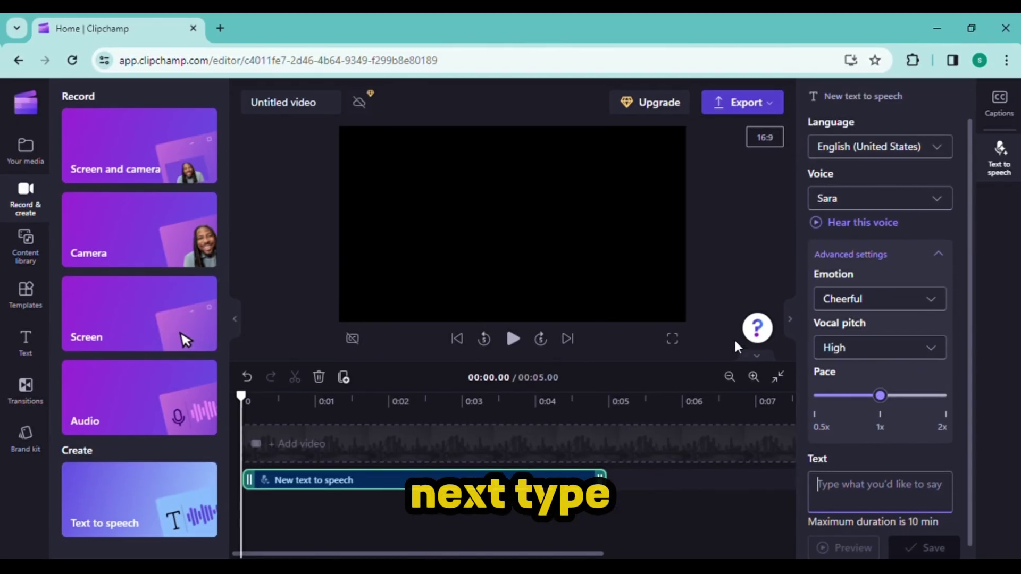
# - Paste the free AI voice generator script and collapse Advanced settings
pyautogui.hotkey('ctrl', 'v')
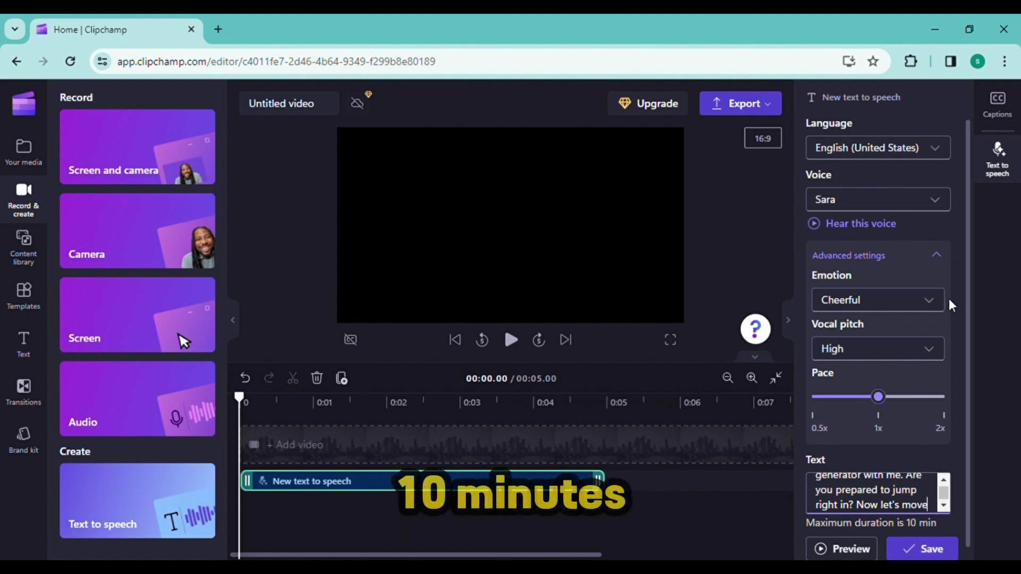
pyautogui.click(944, 257)
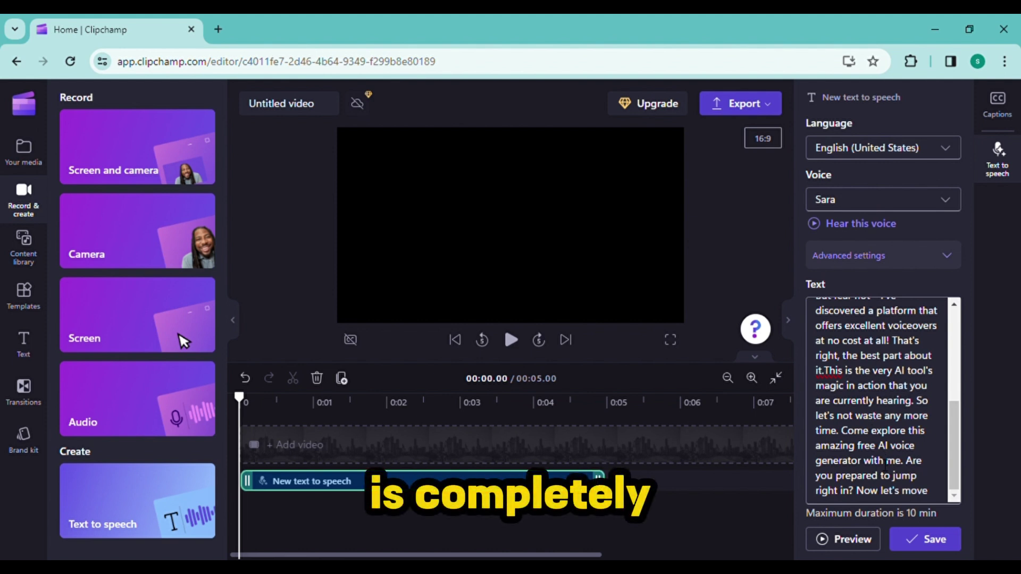
# - Preview the script, then switch the emotion to Friendly and preview again
pyautogui.click(827, 540)
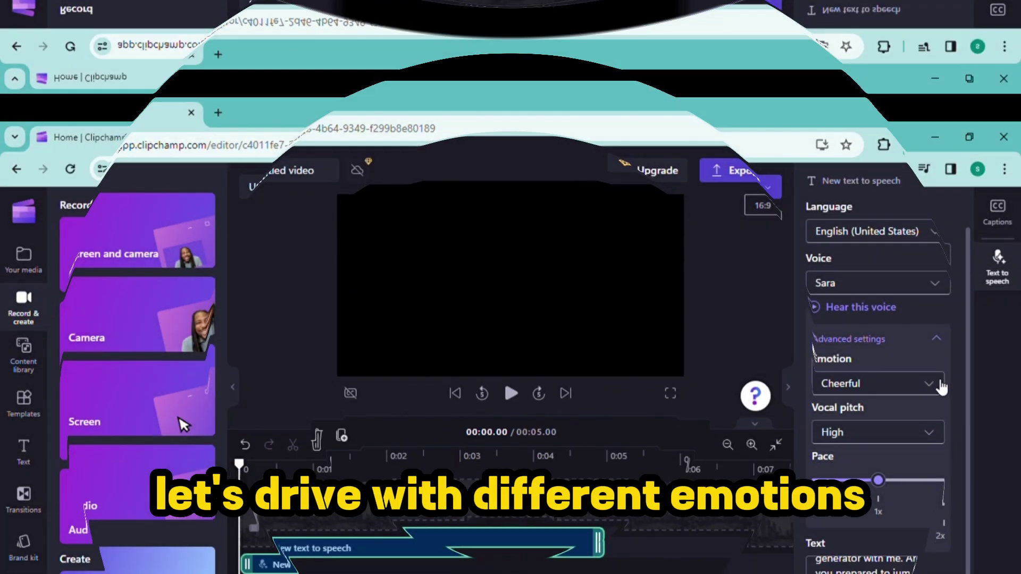
pyautogui.click(928, 300)
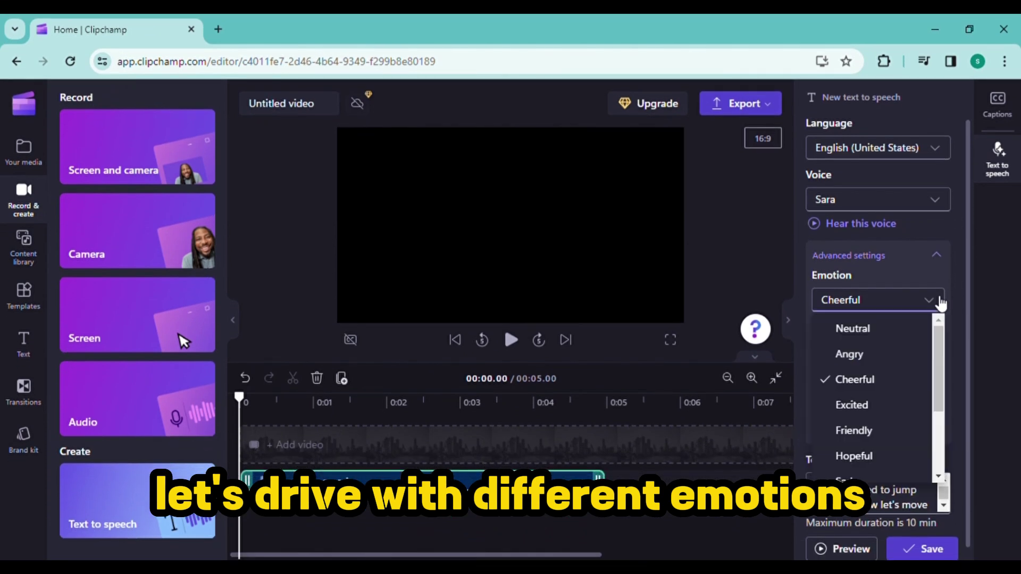
pyautogui.click(858, 430)
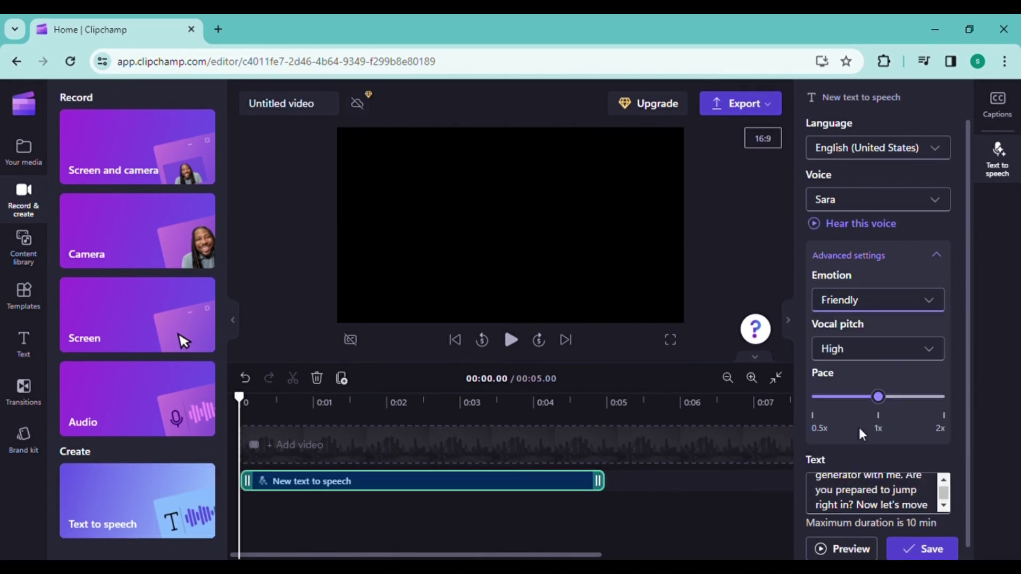
pyautogui.click(835, 550)
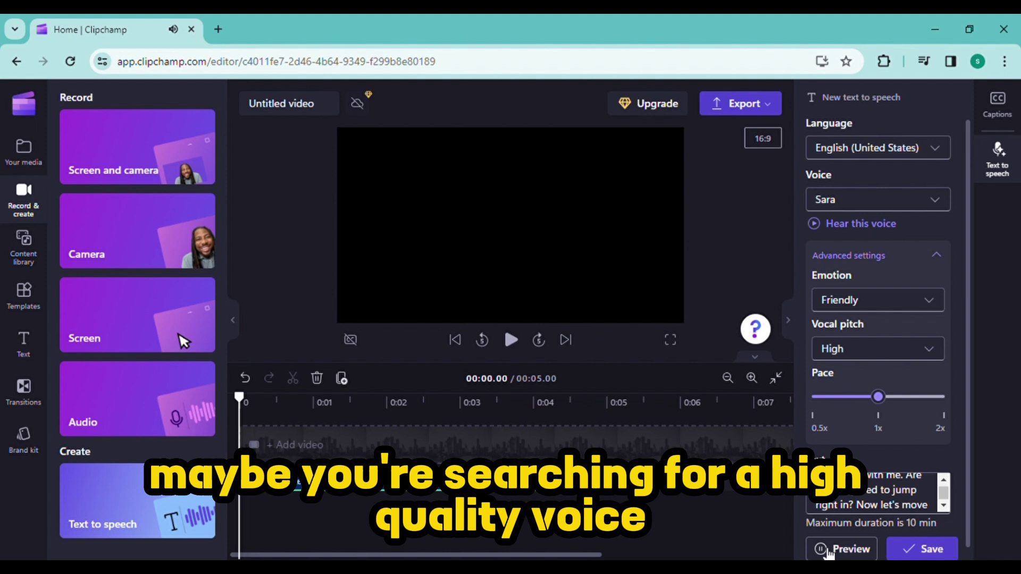
# - Preview the script with the Angry emotion, then return to Cheerful
pyautogui.click(877, 300)
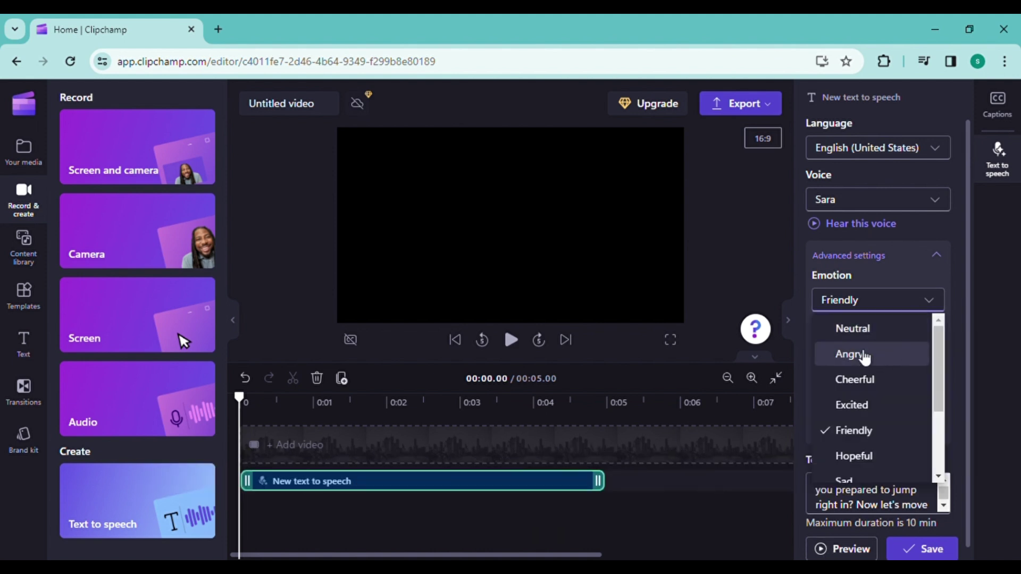
pyautogui.click(861, 356)
pyautogui.click(828, 549)
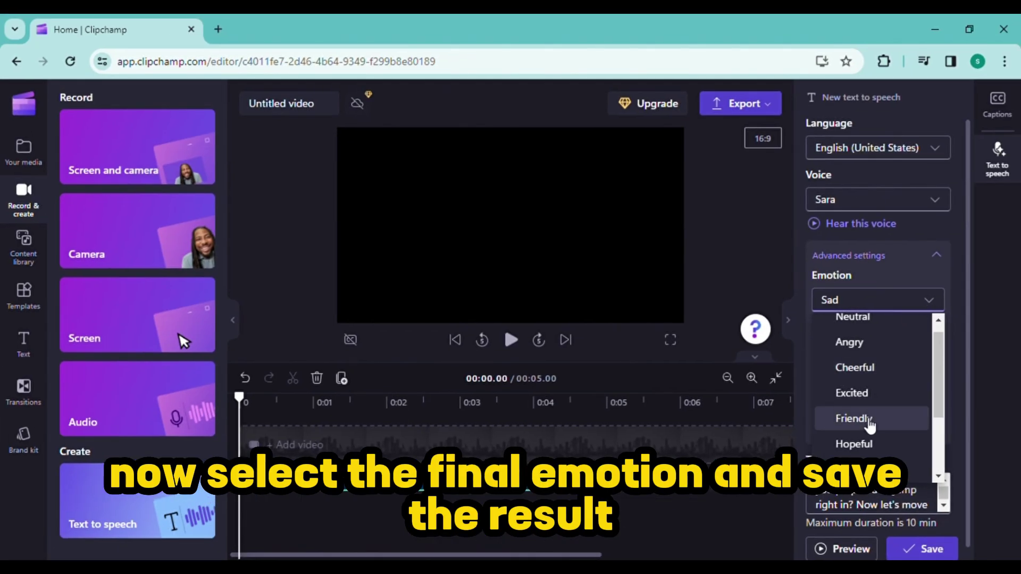
pyautogui.click(866, 372)
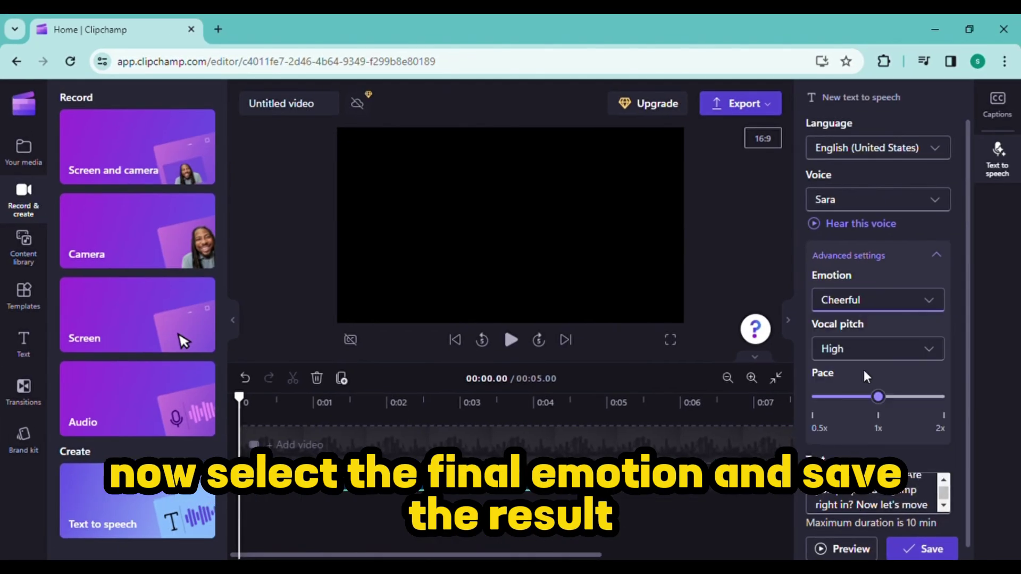
# - Save the voiceover as a 49.10-second timeline clip and play part of it back
pyautogui.click(928, 550)
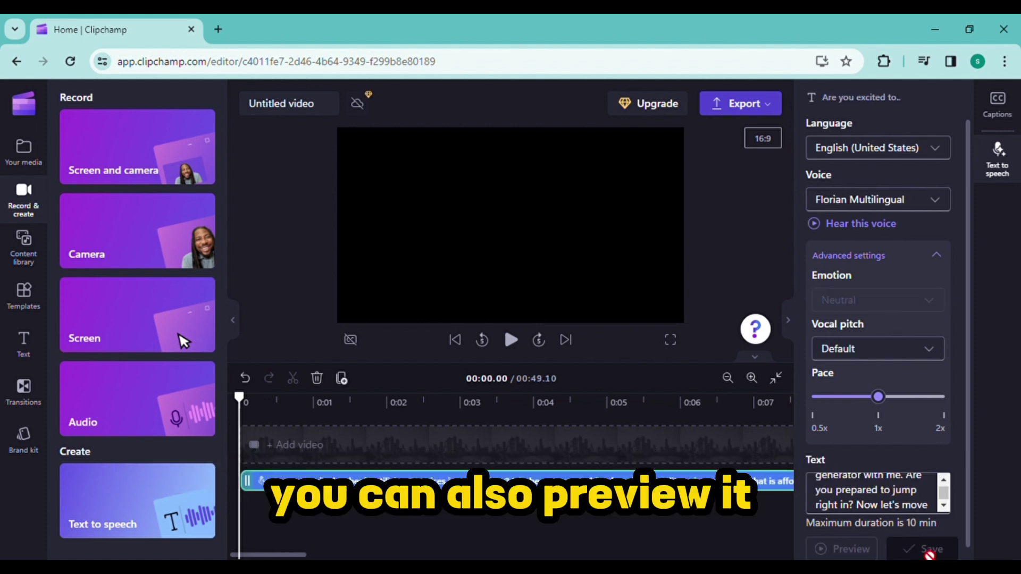
pyautogui.click(510, 340)
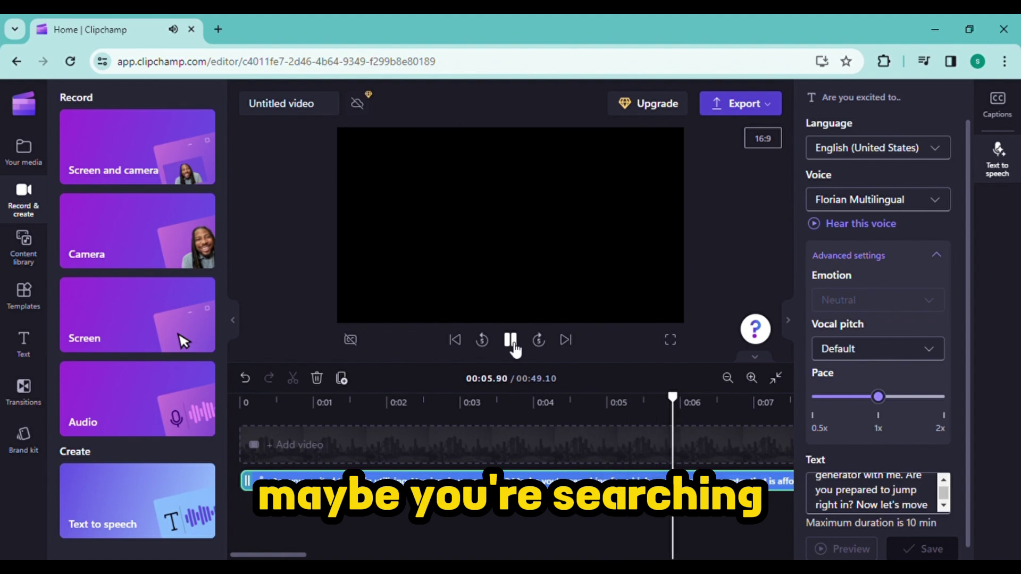
pyautogui.click(512, 341)
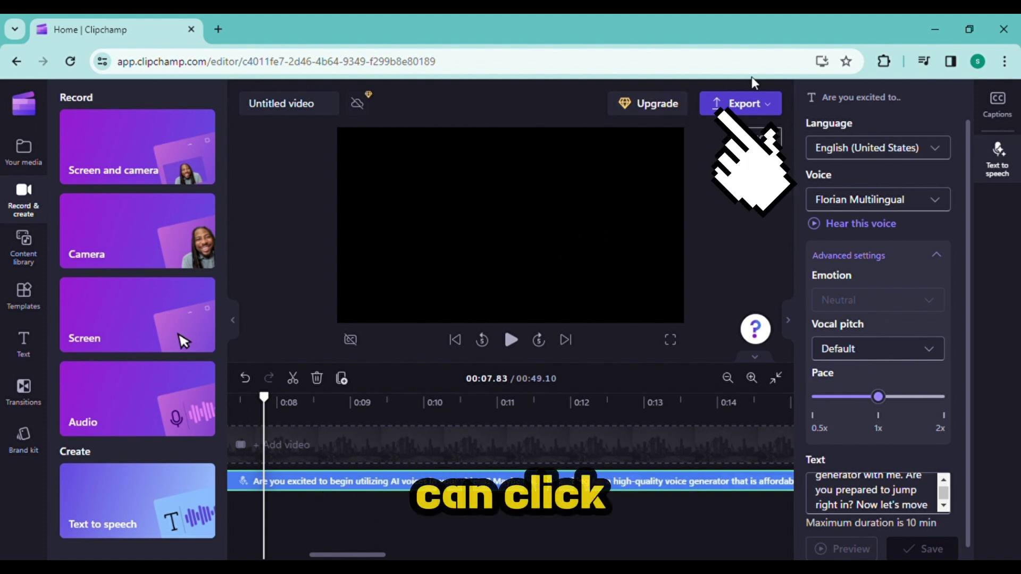
# - Export the Clipchamp video at 480p quality, producing a 49-second 1.27 MB MP4
pyautogui.click(769, 106)
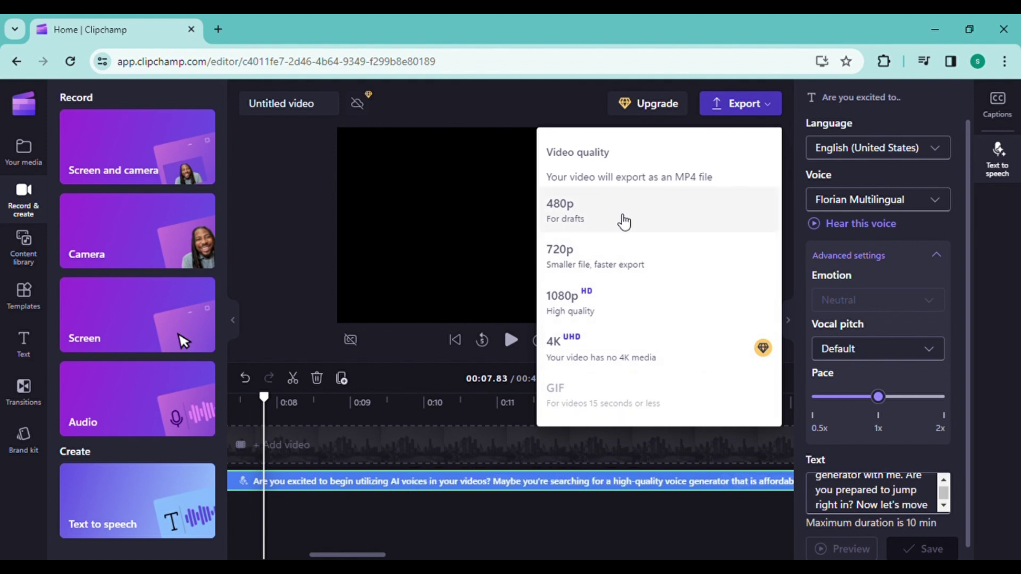
pyautogui.click(638, 222)
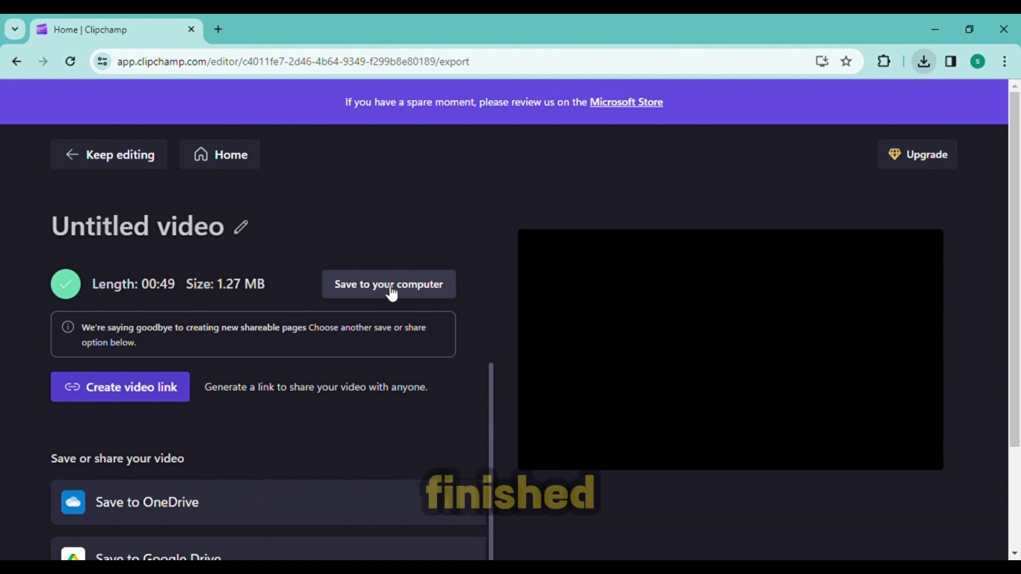
# - Save the exported video to the computer
pyautogui.click(392, 293)
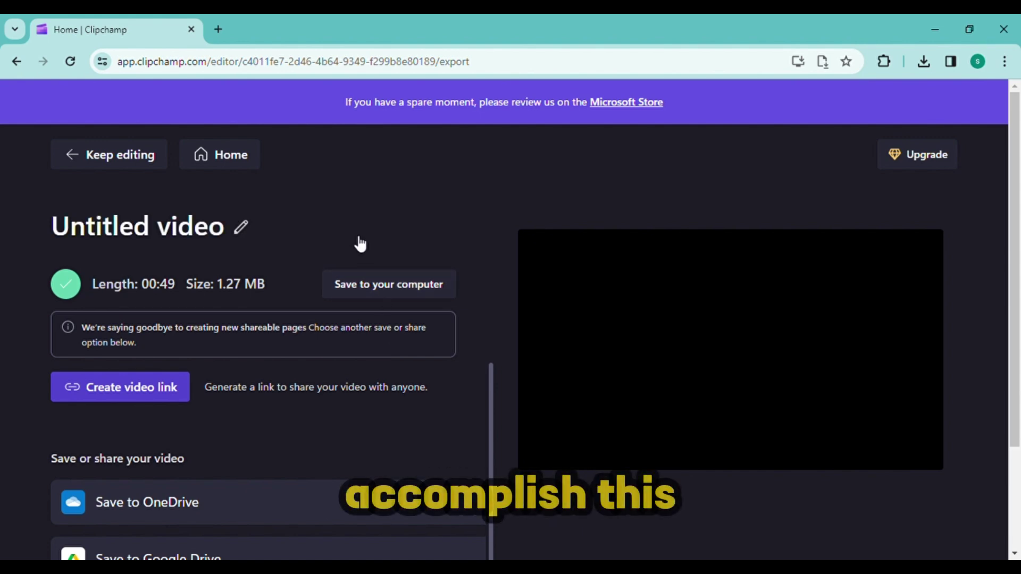
# - Open a new browser tab showing the Google start page
pyautogui.click(218, 29)
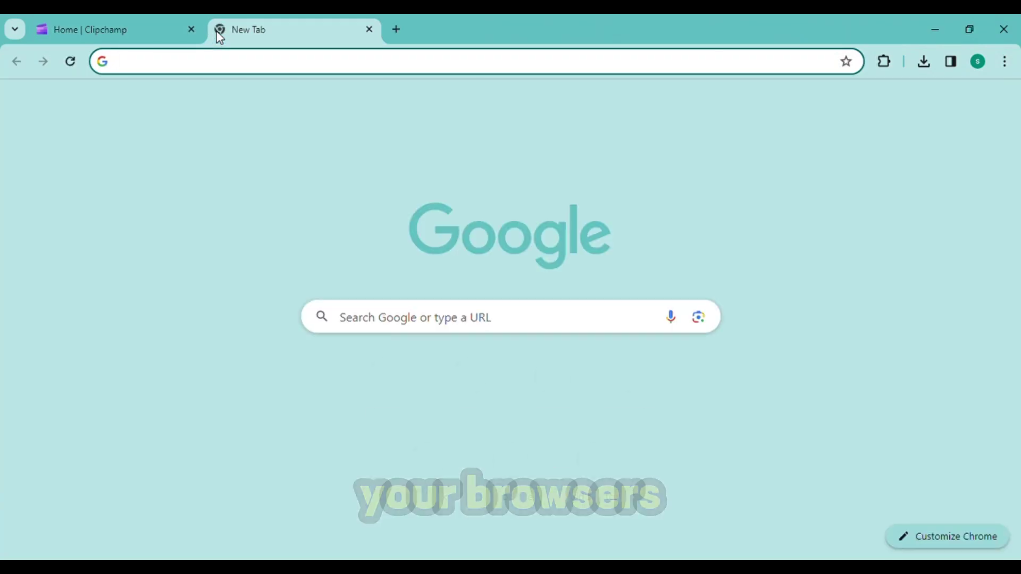
# - Search Google for 'mp4 to mp3' by typing MP4 and choosing the suggestion
pyautogui.click(349, 321)
pyautogui.write('MP4')
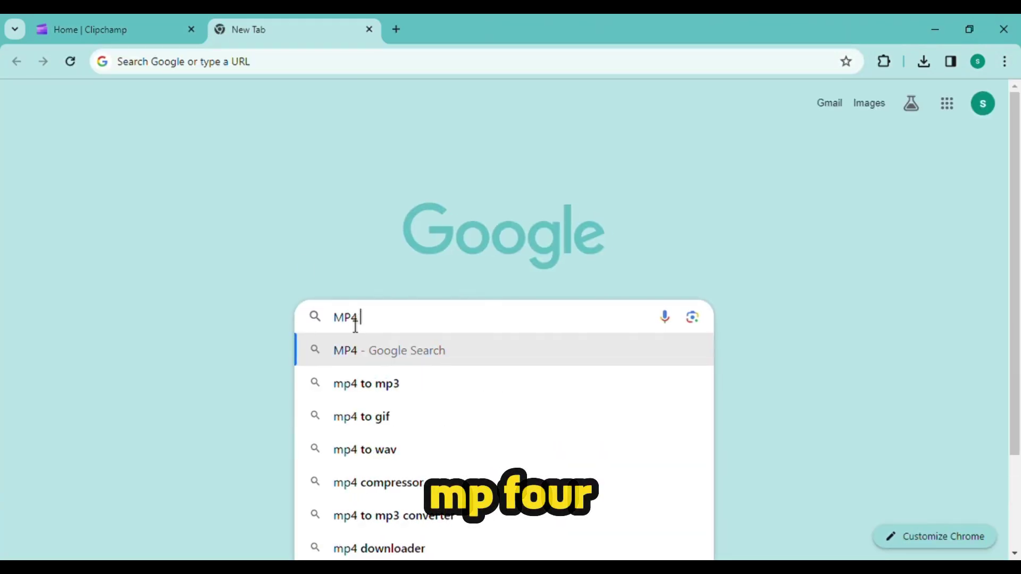
pyautogui.click(372, 383)
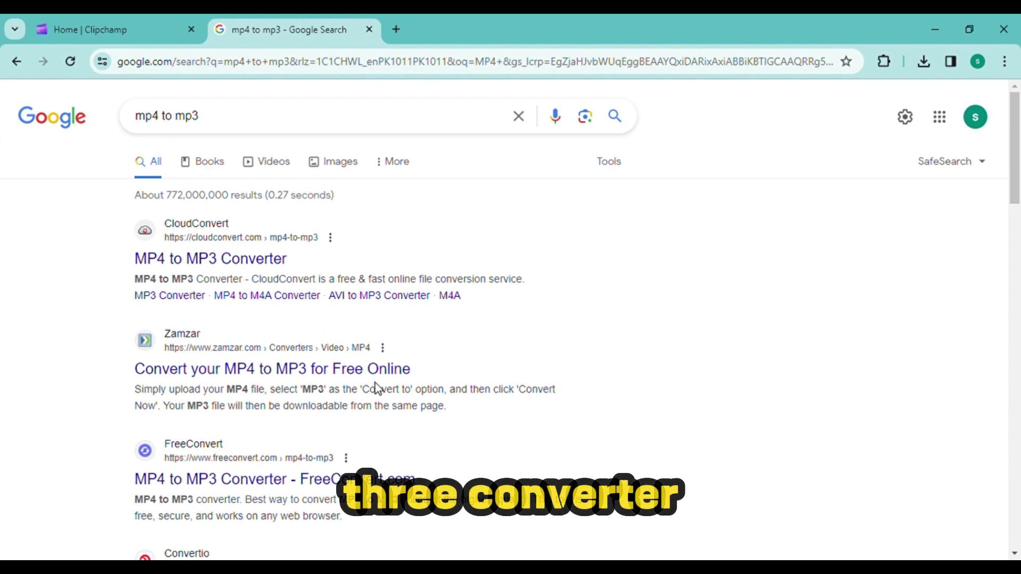
# - Upload the exported Clipchamp MP4 to CloudConvert's MP4 to MP3 converter and convert it
pyautogui.click(193, 261)
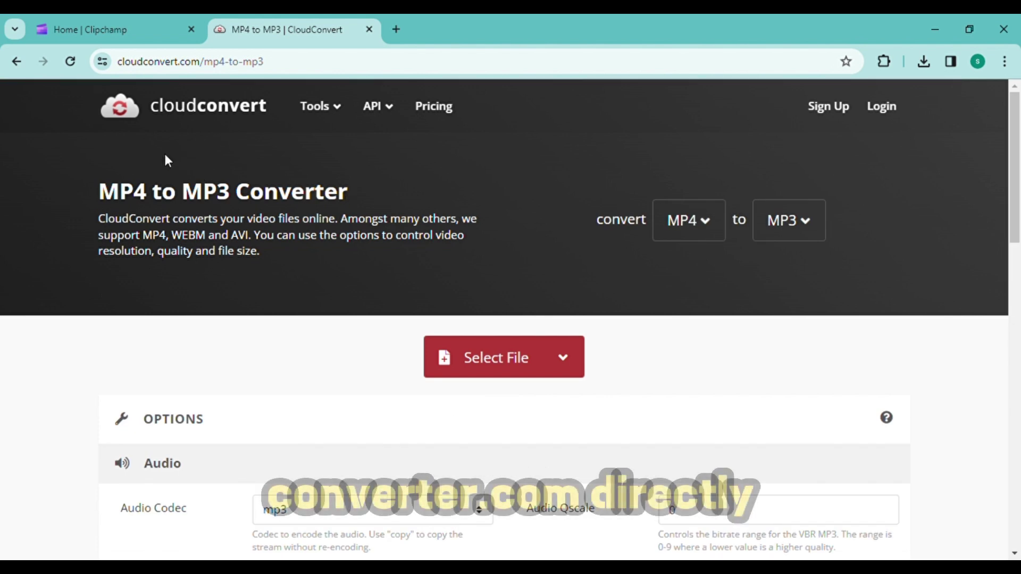
pyautogui.click(501, 355)
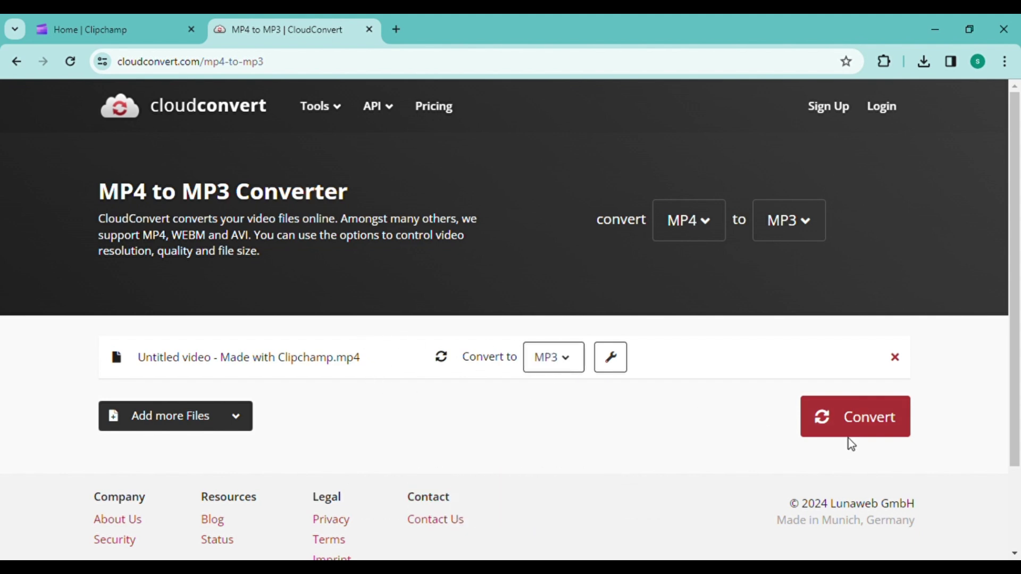
pyautogui.click(873, 426)
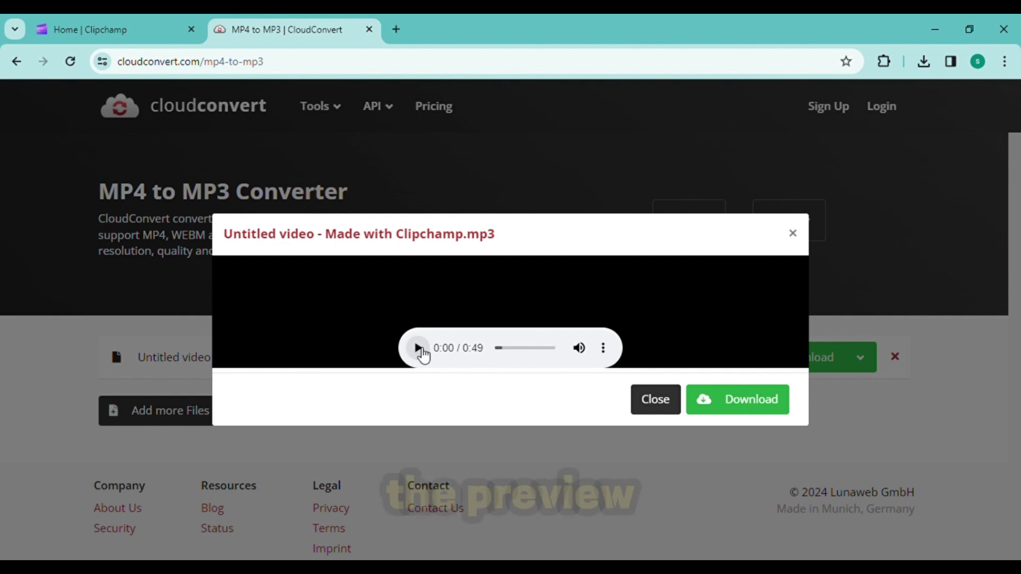
# - Play the 0:49 MP3 preview to check the converted voiceover
pyautogui.click(419, 351)
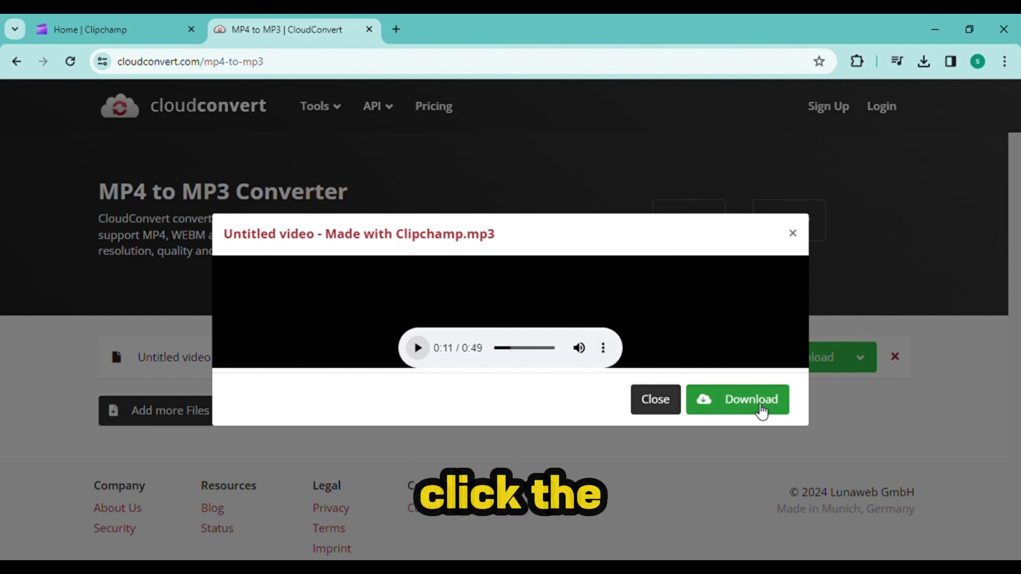
# - Download the converted MP3 from CloudConvert
pyautogui.click(761, 411)
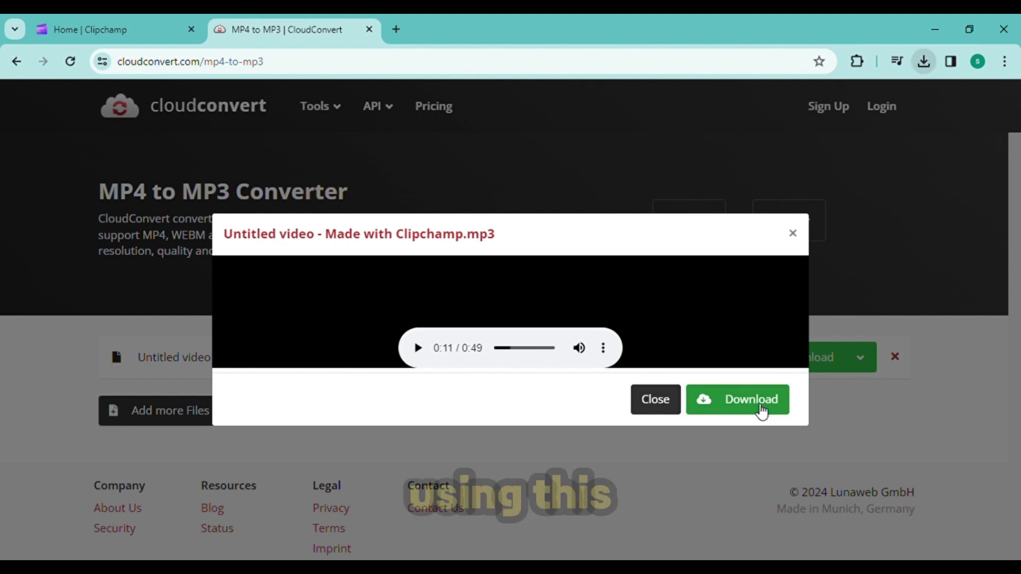
pyautogui.click(761, 410)
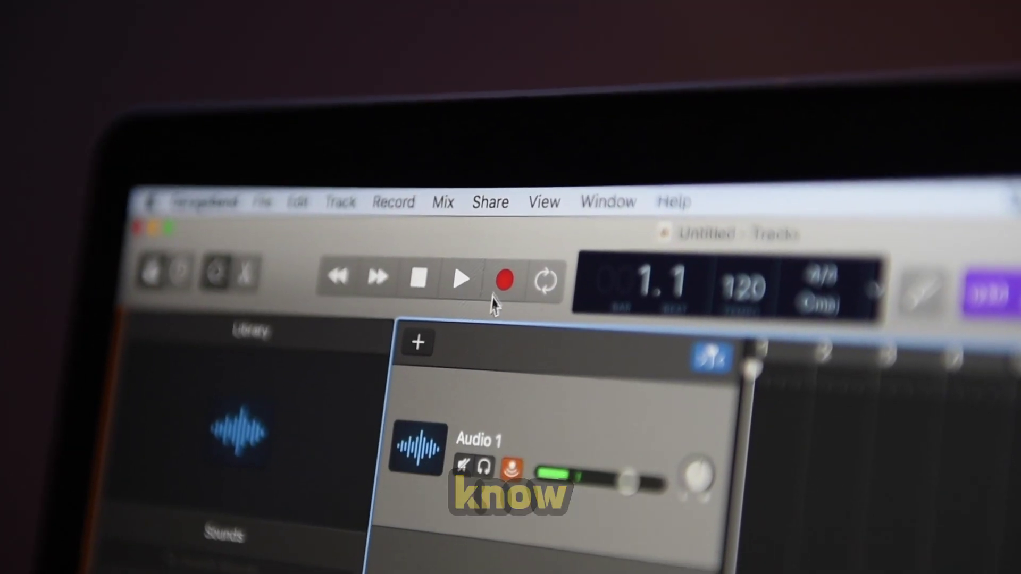
pyautogui.click(502, 281)
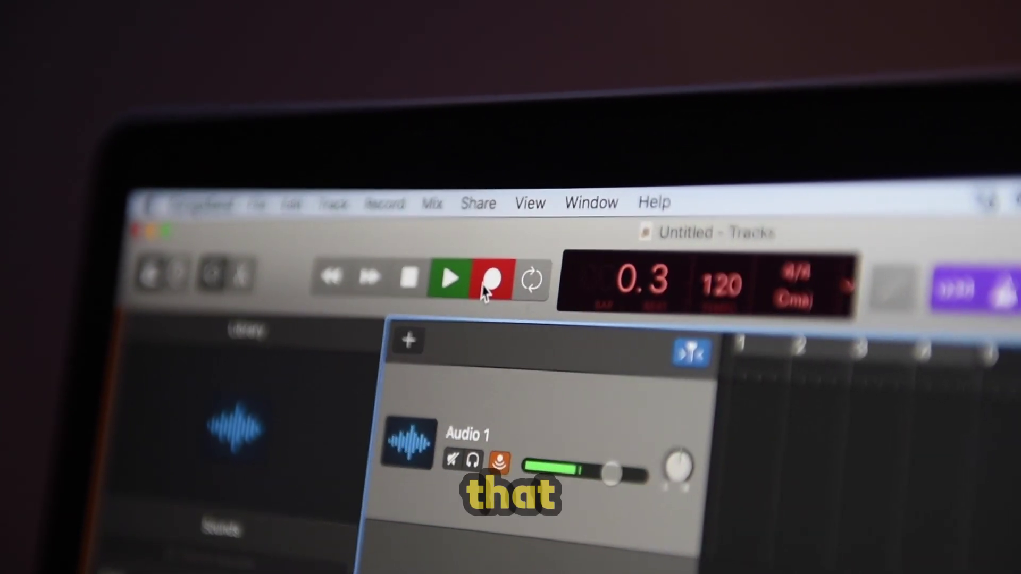